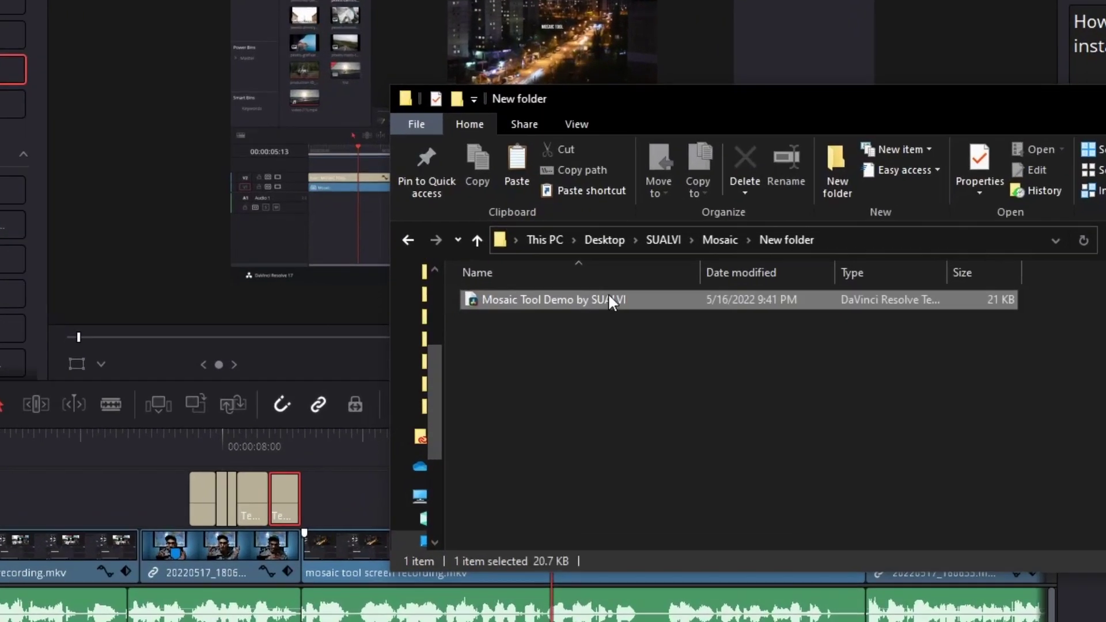
Launch the Mosaic Tool Demo by SUALVI file from File Explorer so it installs into DaVinci Resolve
double_click(610, 300)
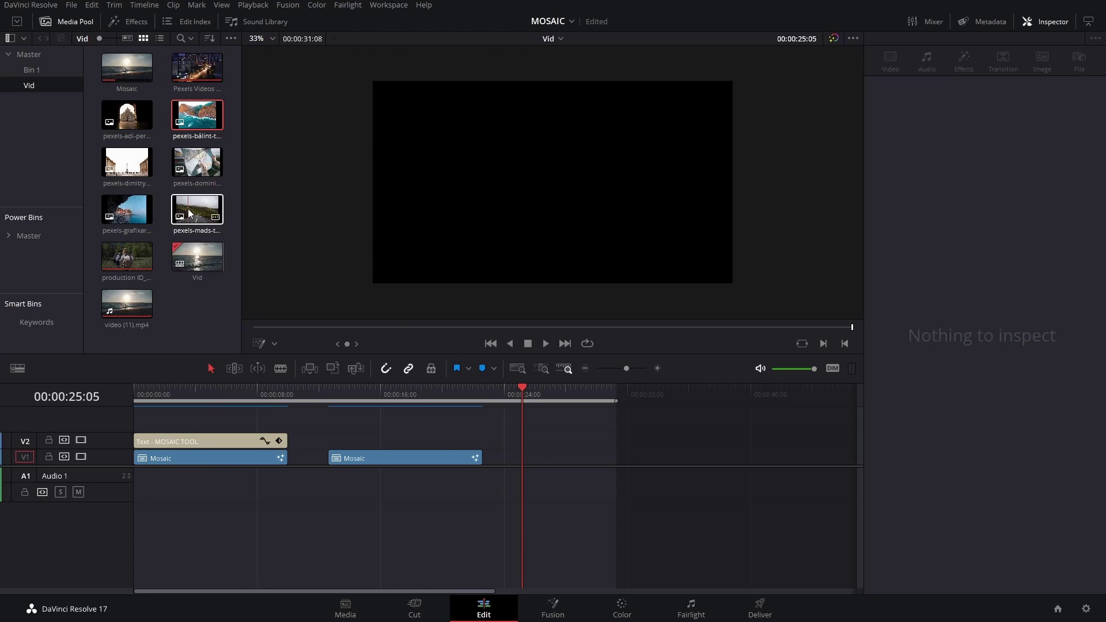
Place pexels-mads-thomsen-2739013.jpg on the timeline near 00:00:28 and set its zoom to 1.230
left_click_drag(195, 214, 809, 458)
scroll(593, 447, "right", 5)
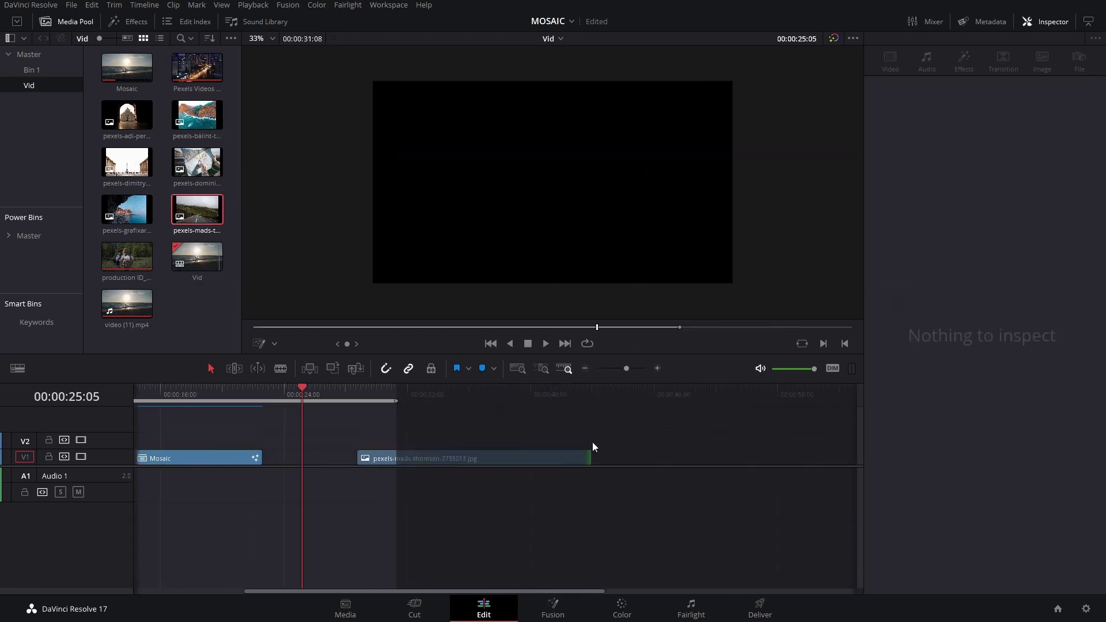
left_click_drag(442, 388, 395, 387)
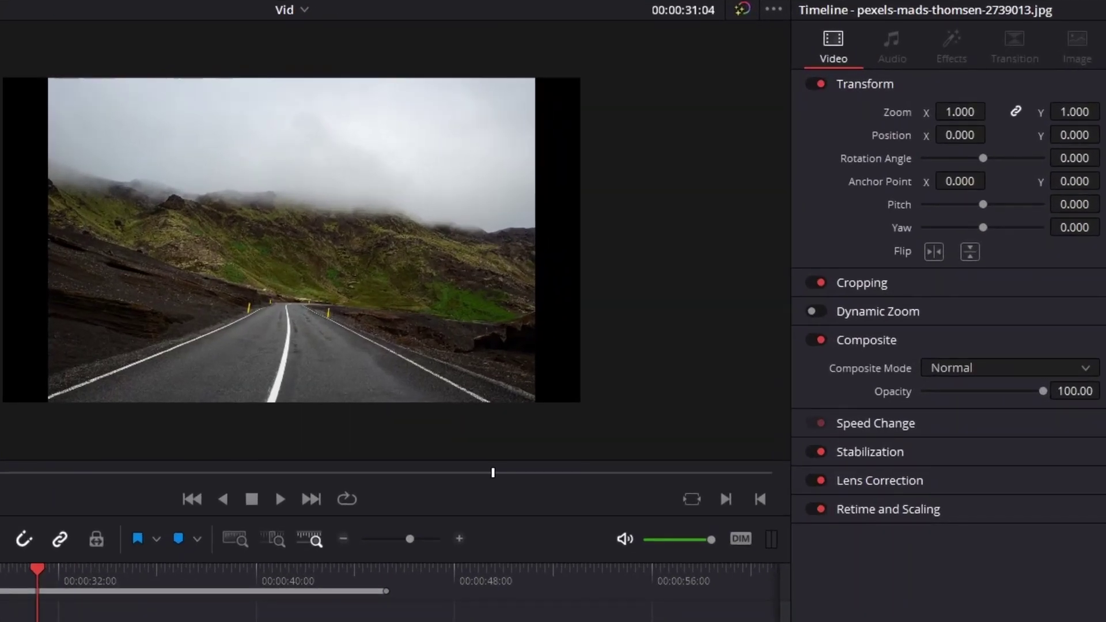
left_click_drag(960, 112, 989, 112)
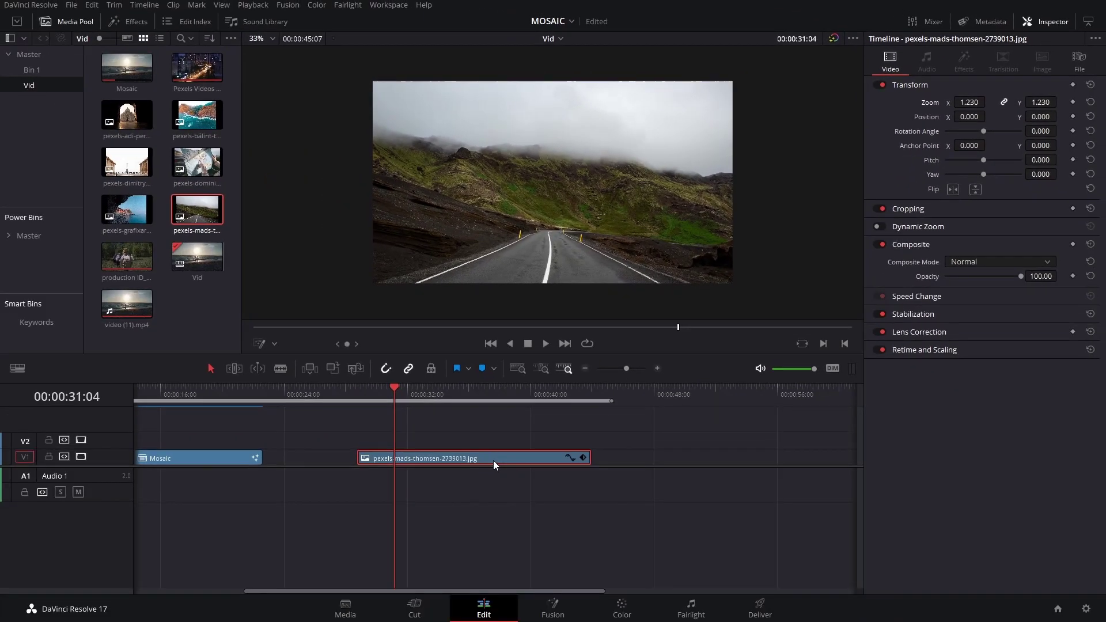
Convert the road photo clip into a Fusion clip and rename Fusion Clip 1 to SLIDESHOW
right_click(472, 464)
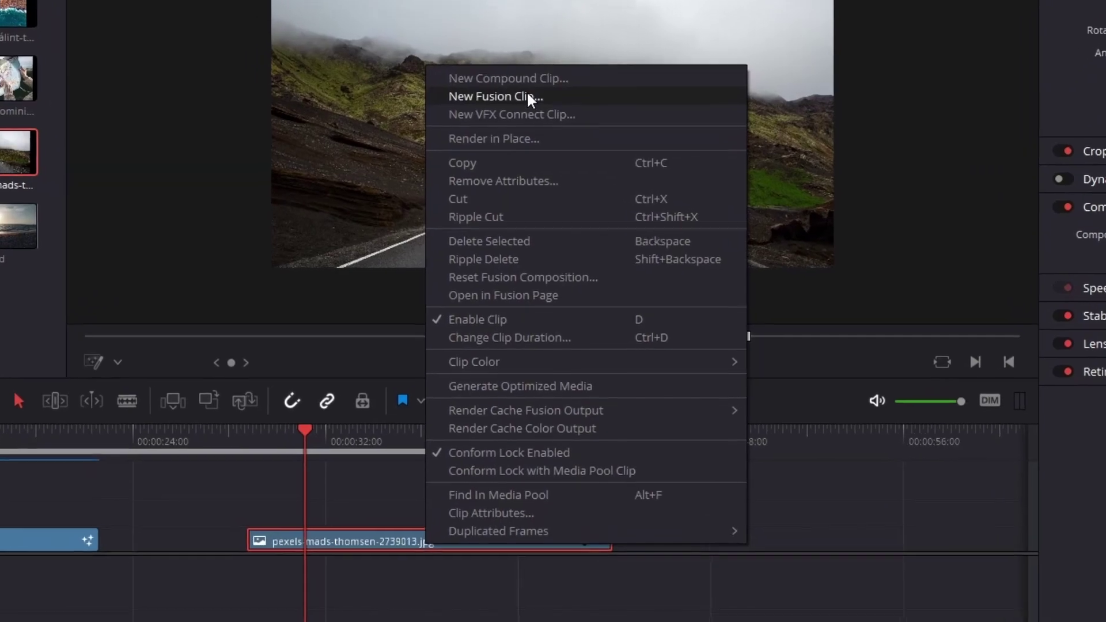
left_click(537, 173)
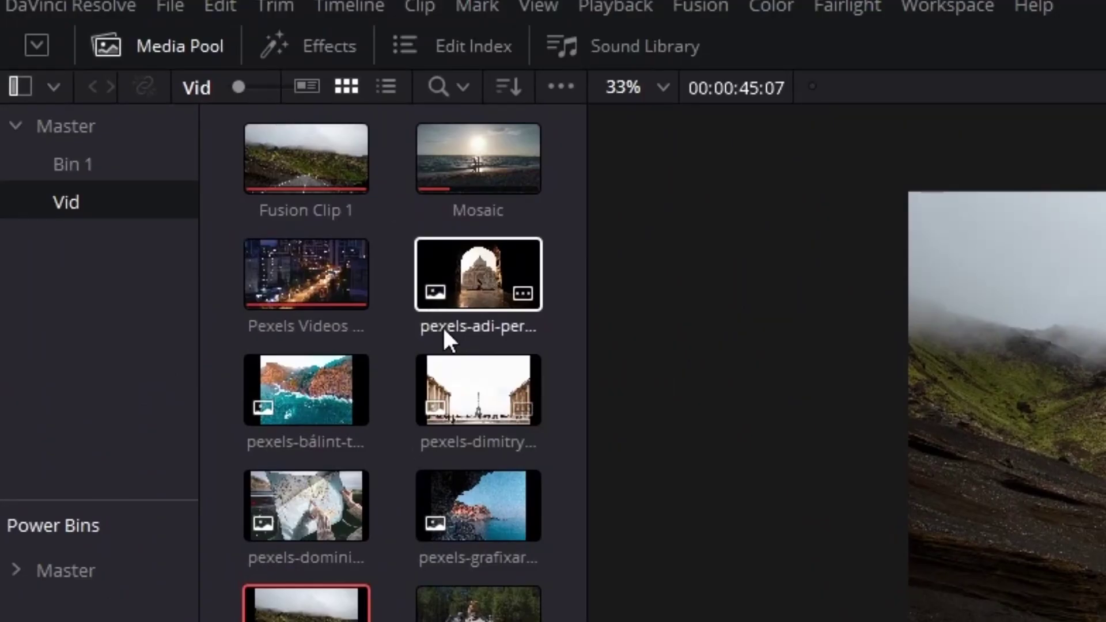
left_click(268, 181)
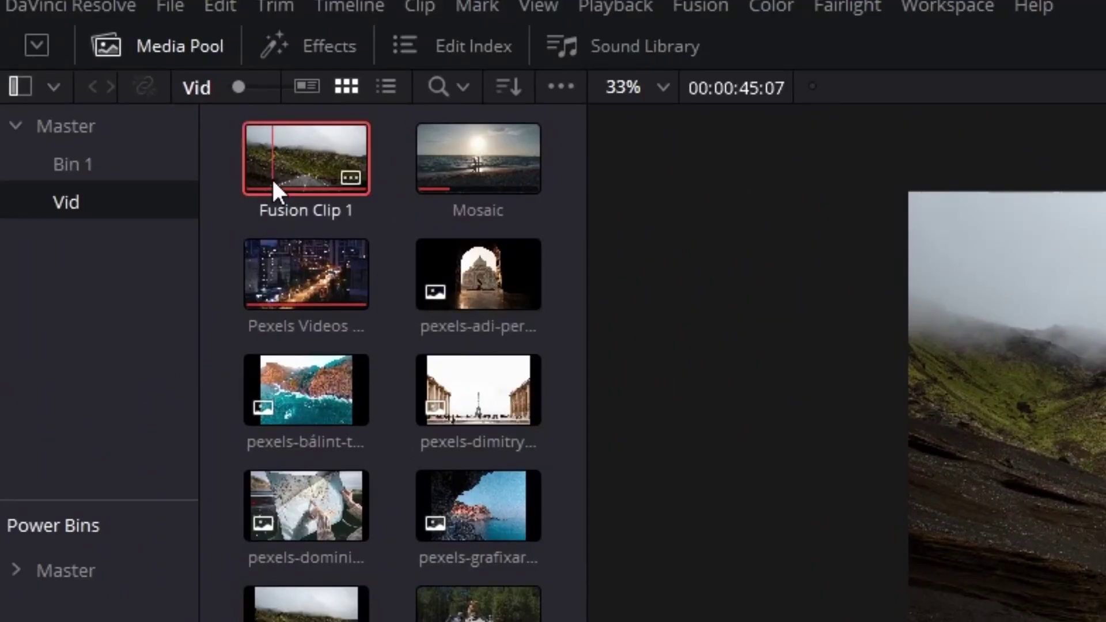
left_click(279, 196)
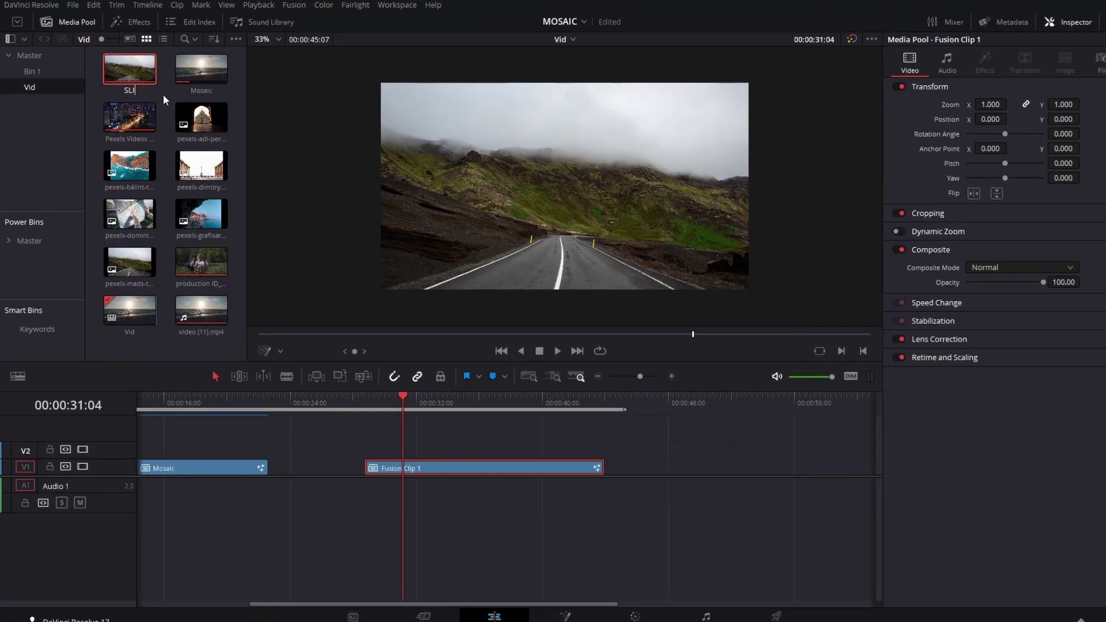
type("SLIDESHOW")
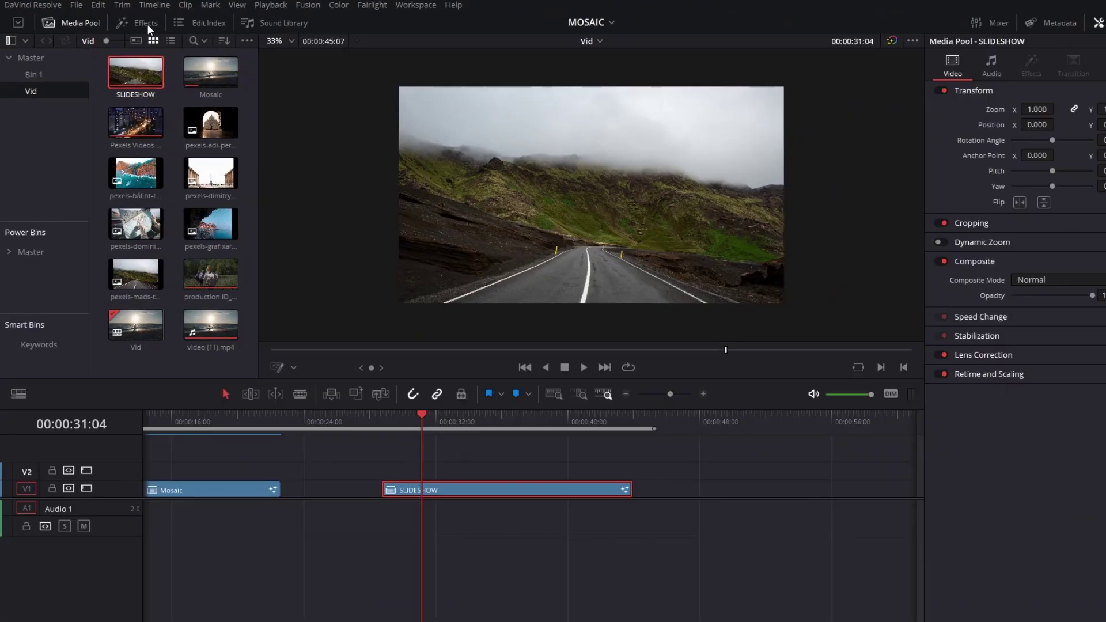
Apply SUALVI MOSAIC TOOL DEMO to SLIDESHOW and expand its Rows settings in the Inspector
left_click(527, 93)
left_click_drag(144, 208, 426, 457)
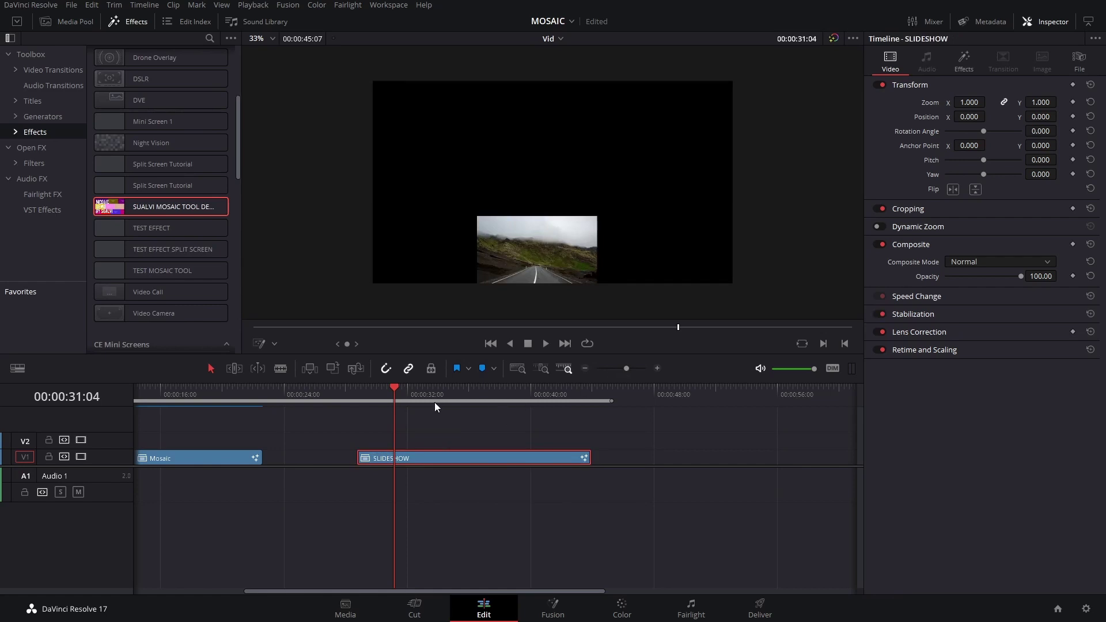
left_click_drag(431, 397, 378, 386)
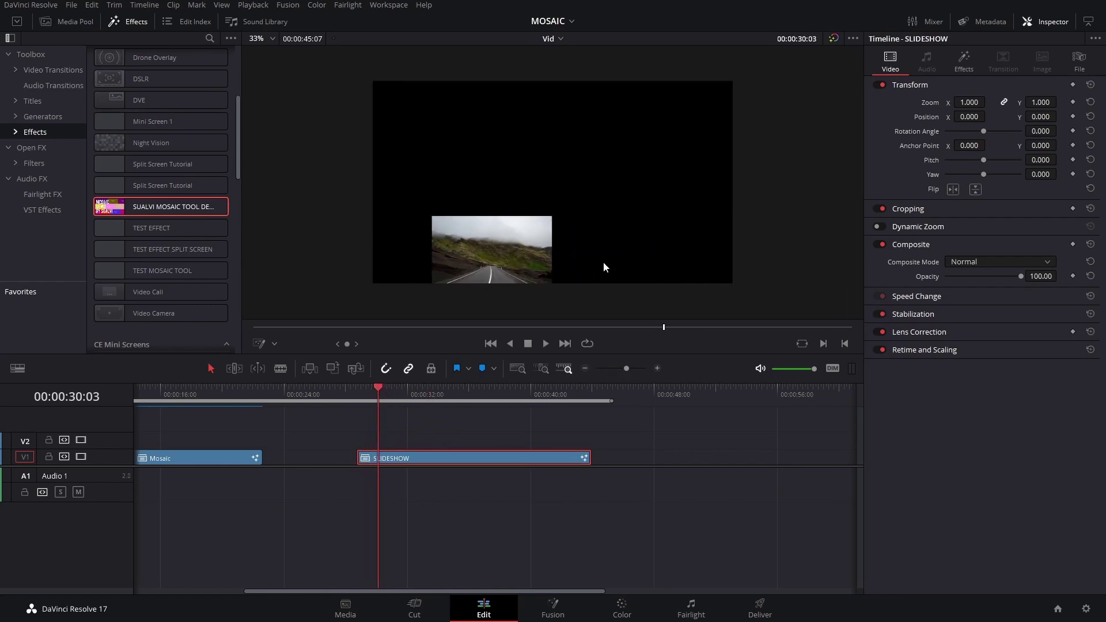
left_click(964, 60)
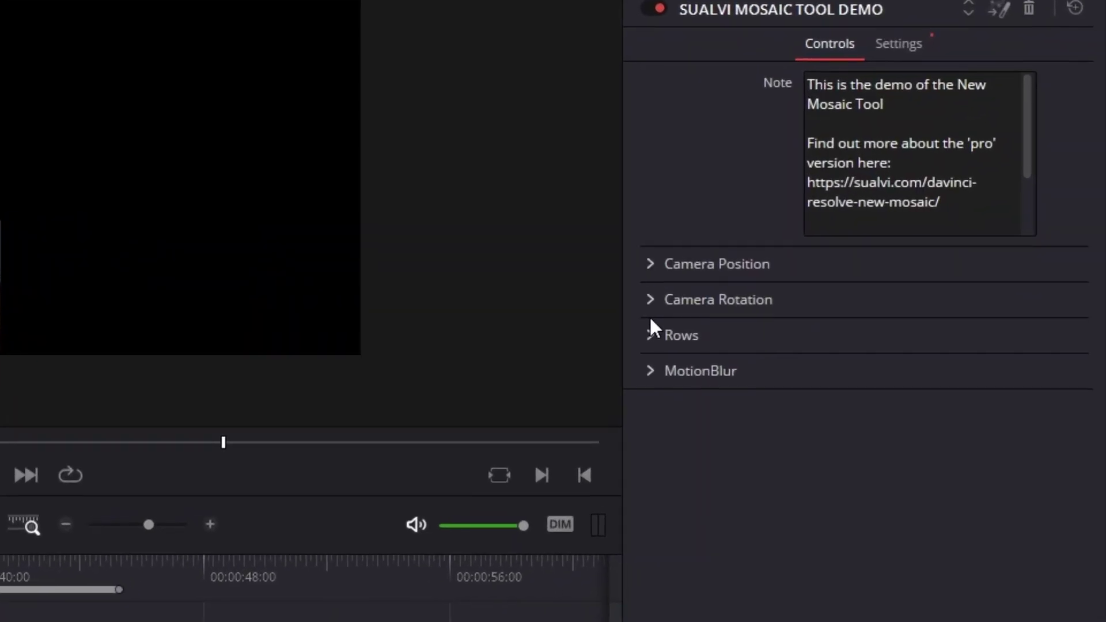
left_click(879, 271)
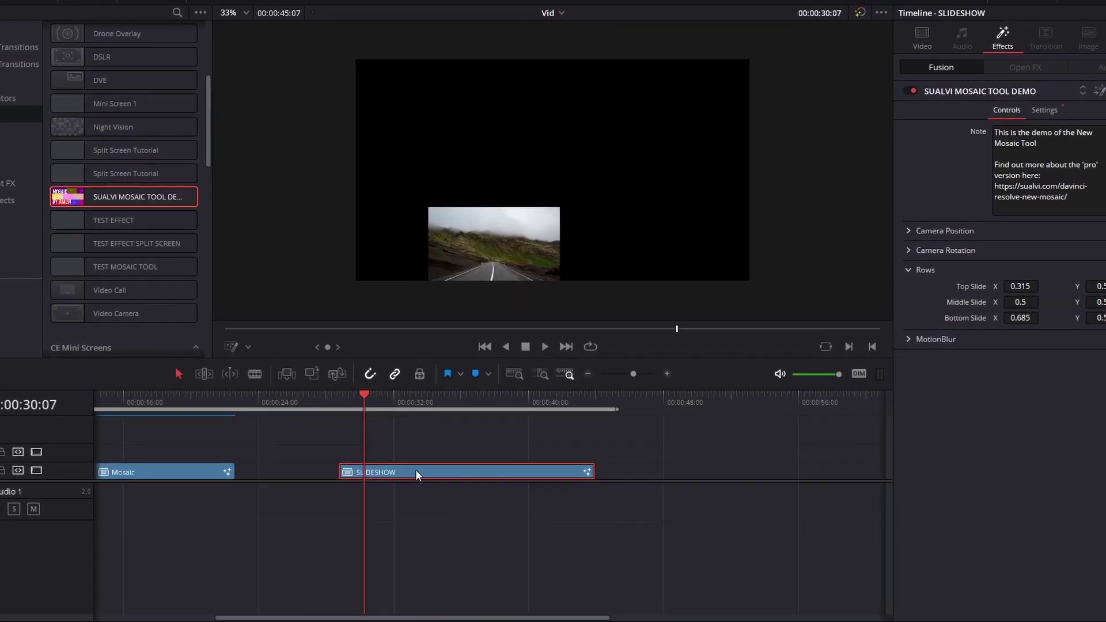
Open the SLIDESHOW clip as its own timeline from its context menu
right_click(416, 469)
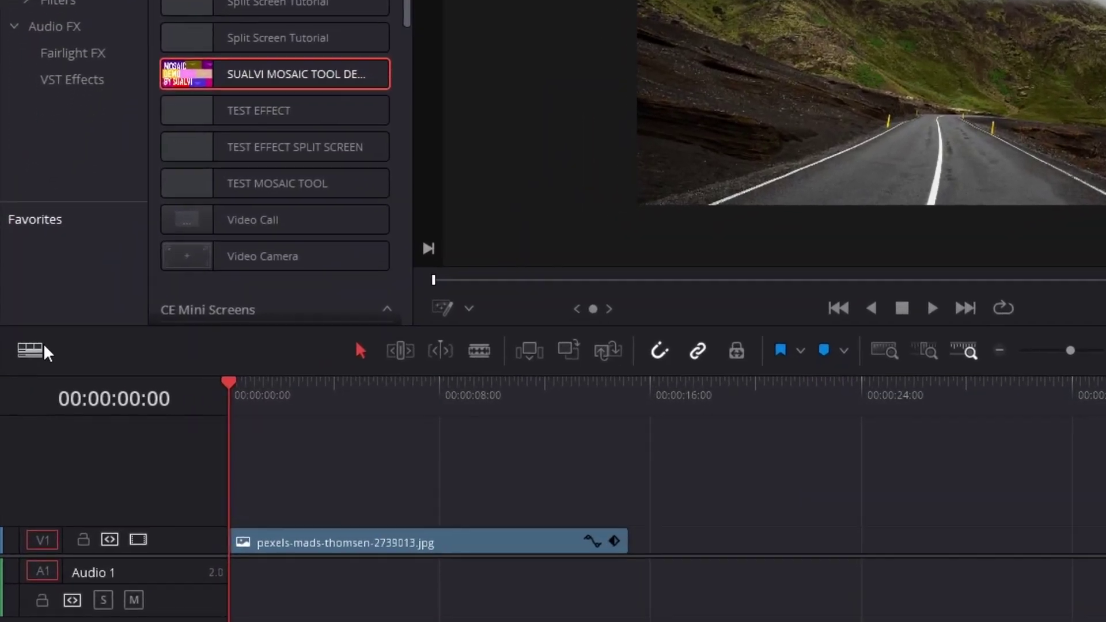
Enable stacked timelines and bring the SLIDESHOW tab in front of Timeline 1 and Vid
left_click(21, 365)
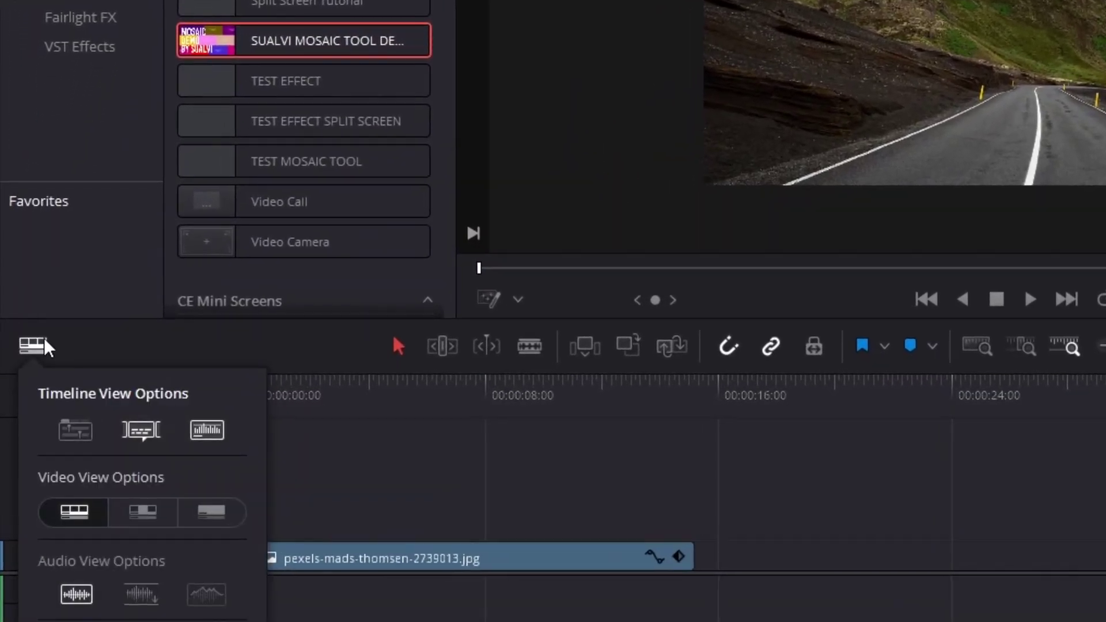
left_click(75, 429)
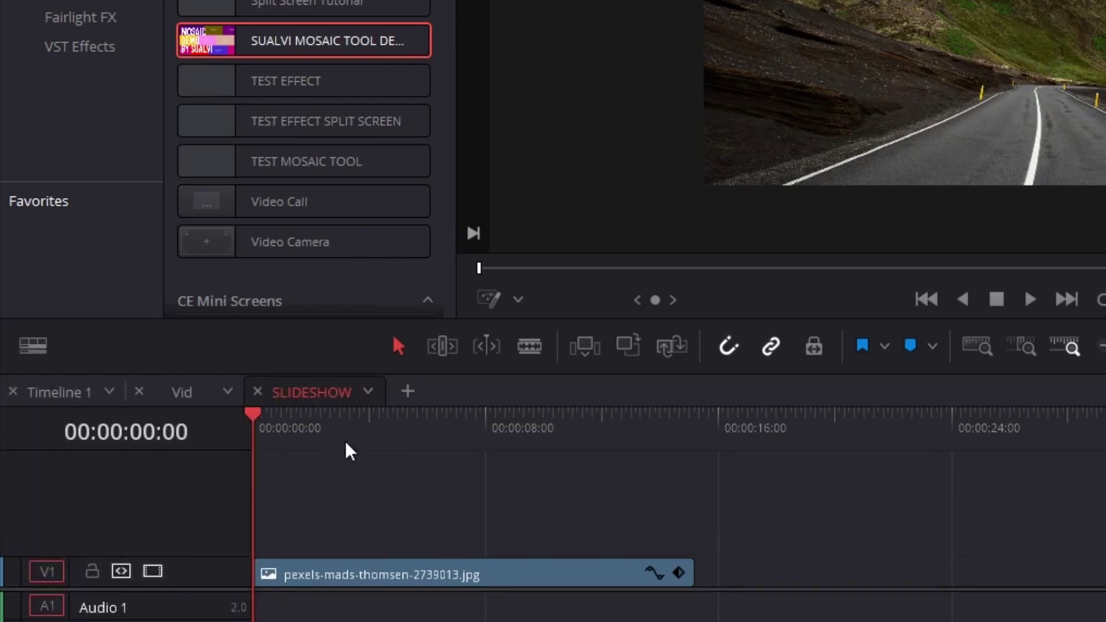
left_click(185, 397)
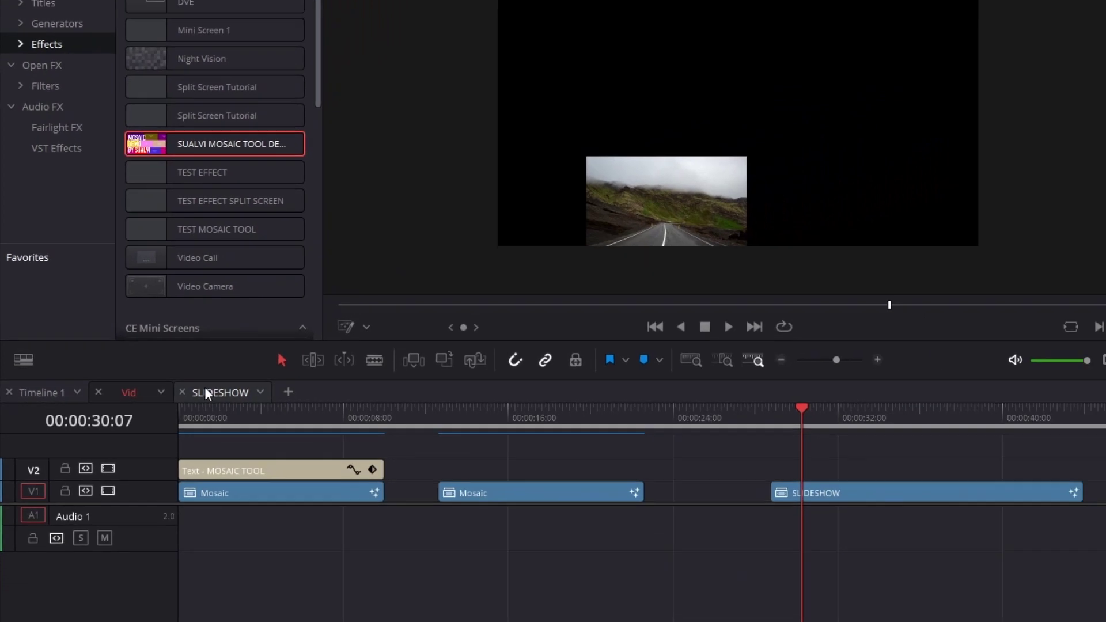
left_click(250, 396)
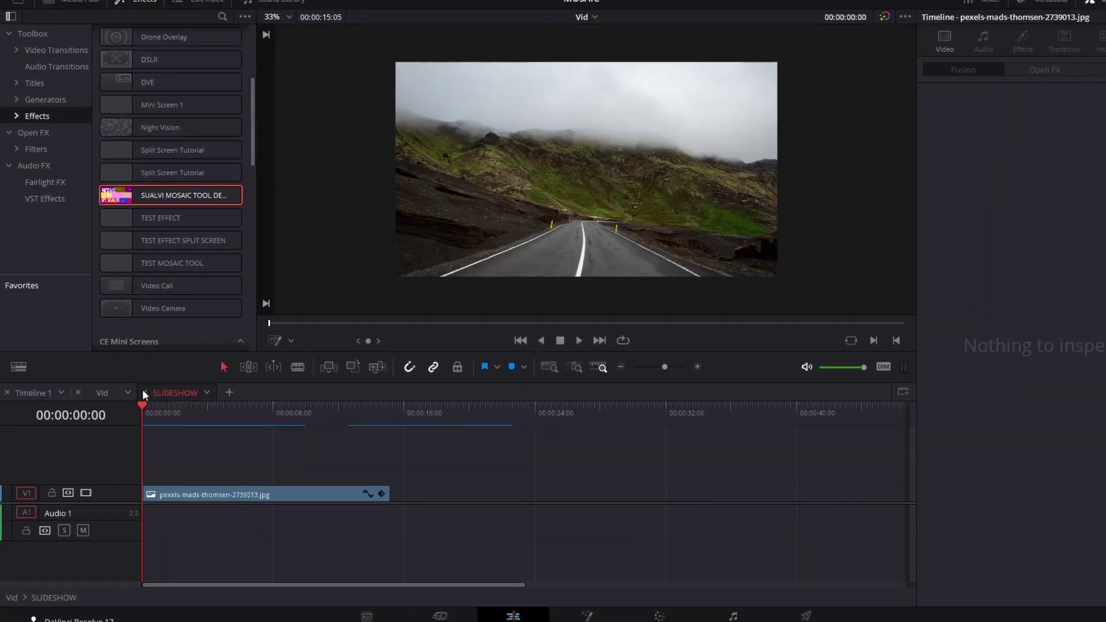
left_click(160, 392)
left_click(146, 392)
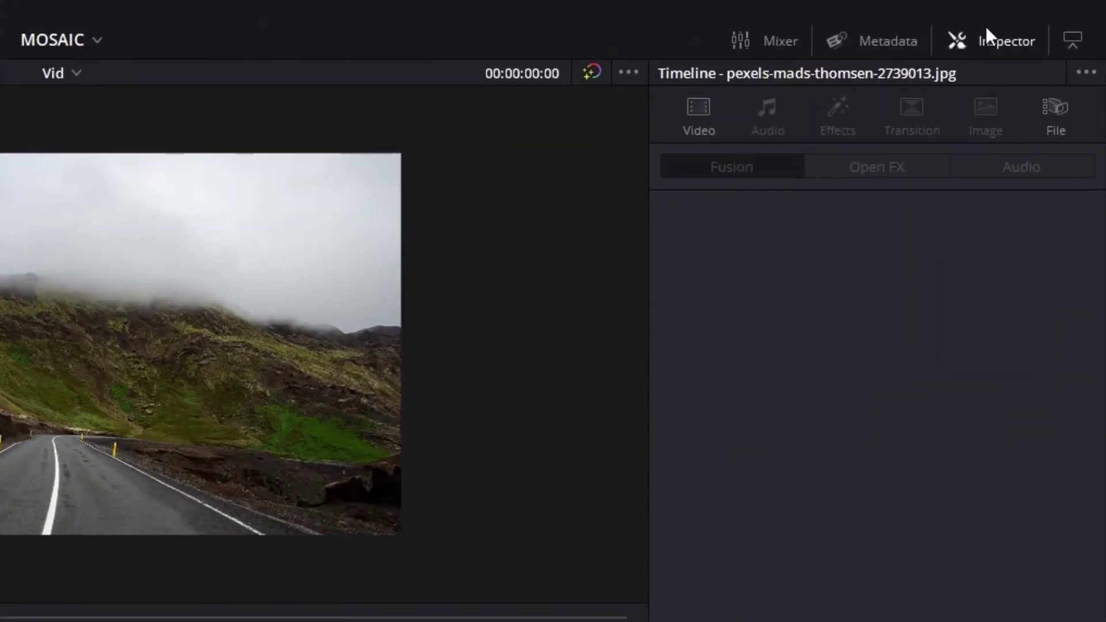
Close the Inspector and switch to Dual Viewer Mode with a source viewer
left_click(986, 29)
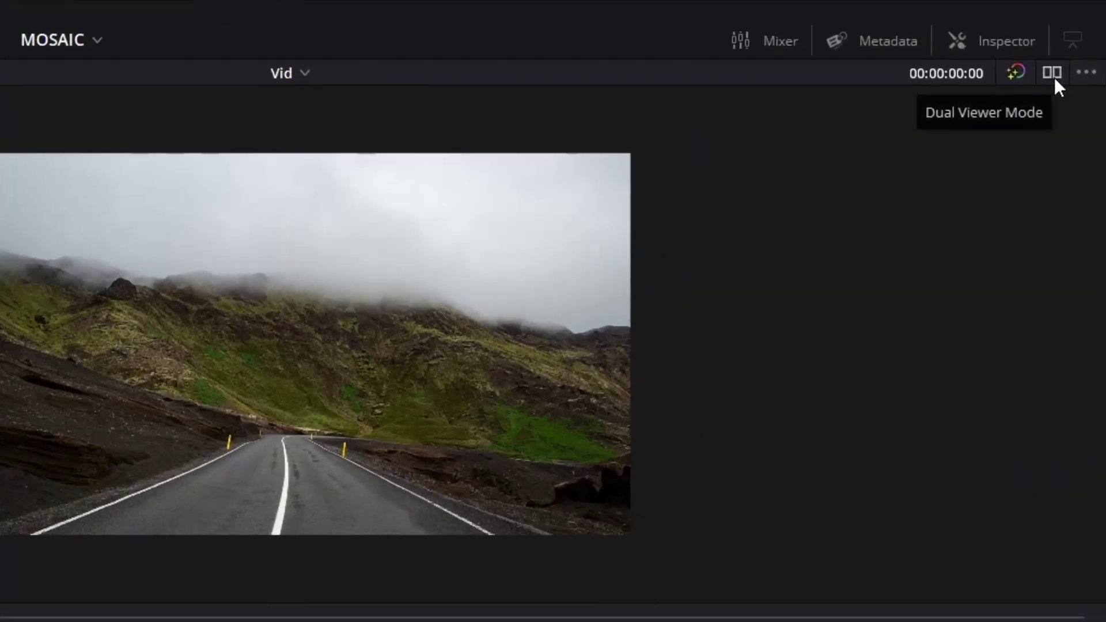
left_click(1078, 40)
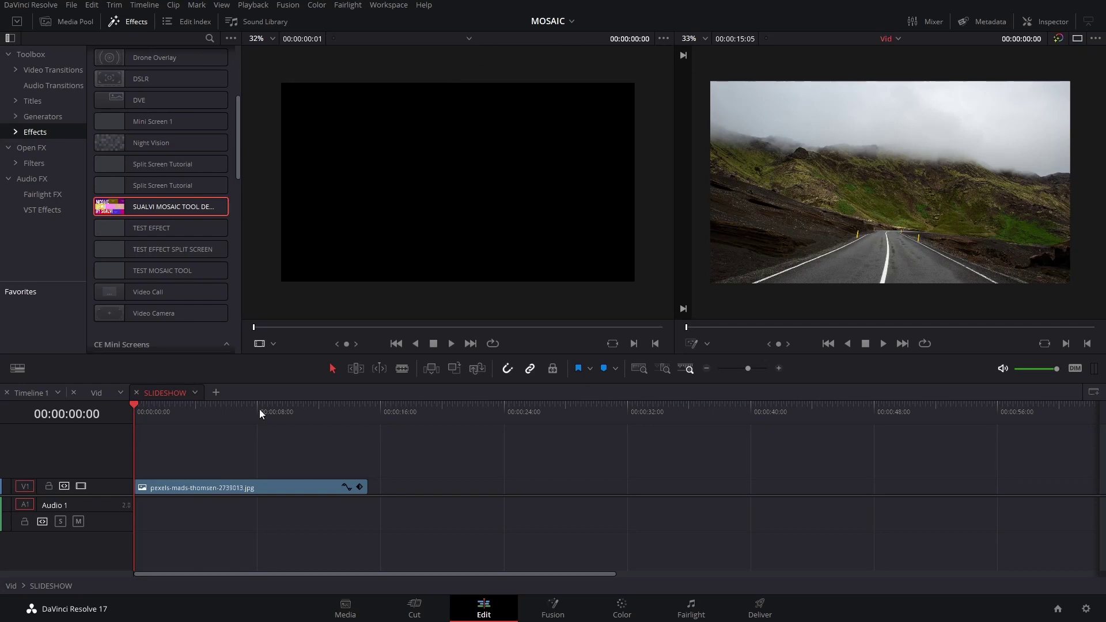
Load the Vid timeline into the source viewer at about 00:00:31, then return to the Vid timeline
left_click(78, 22)
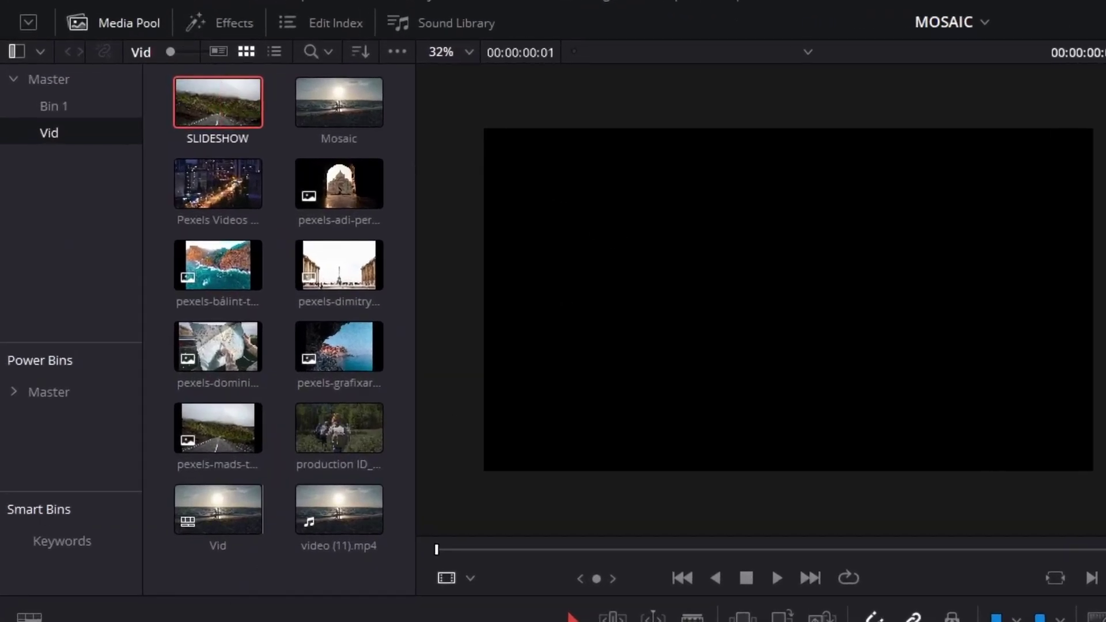
left_click_drag(216, 507, 749, 325)
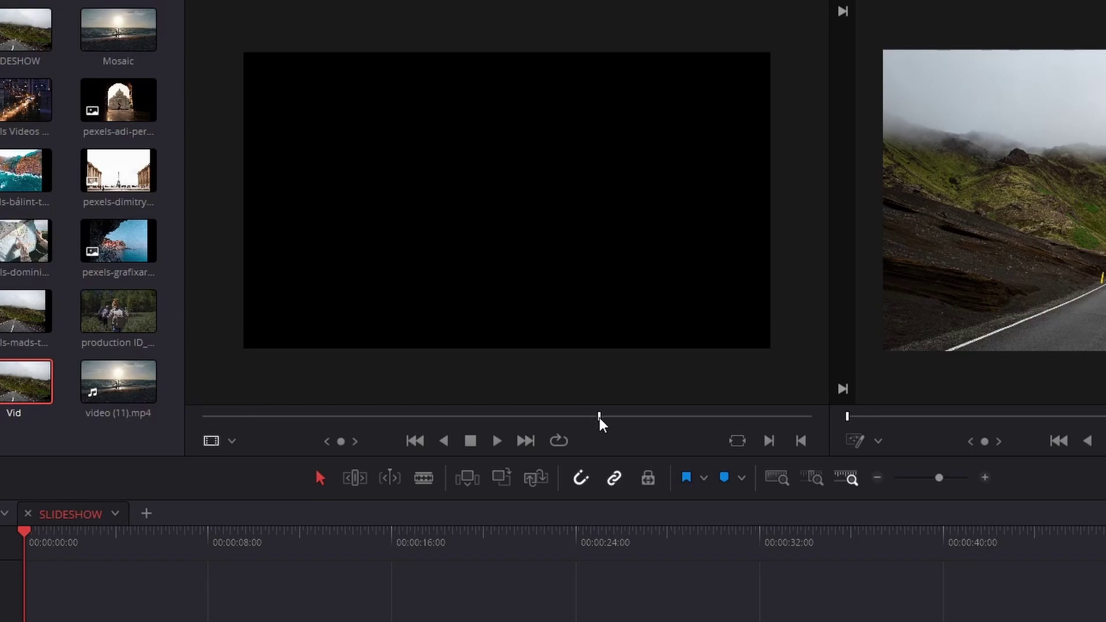
left_click_drag(599, 418, 617, 415)
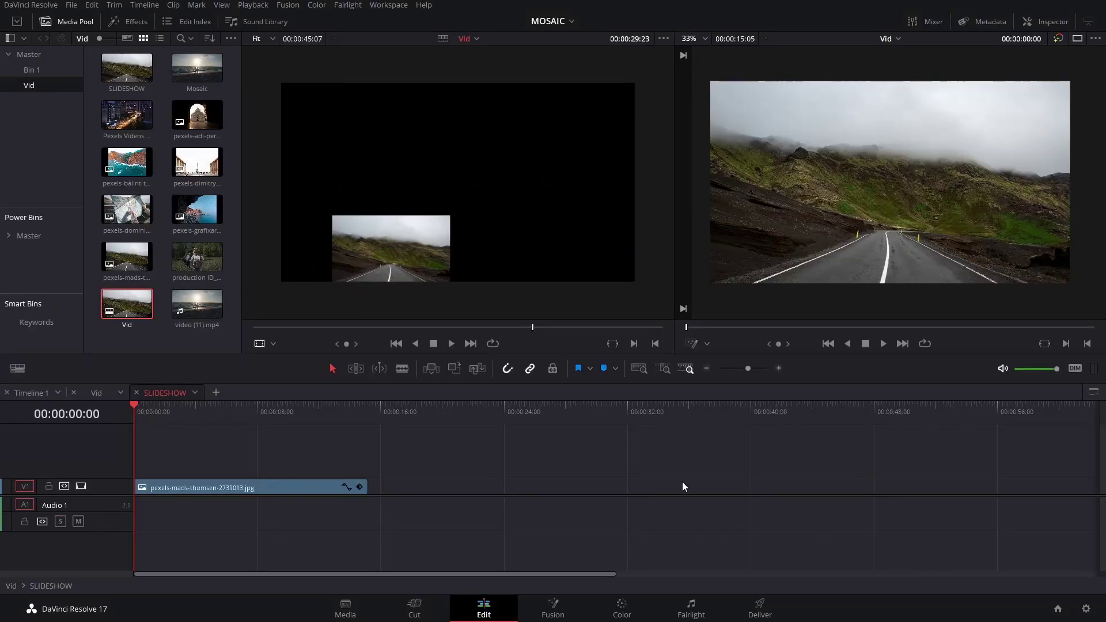
left_click_drag(523, 327, 543, 331)
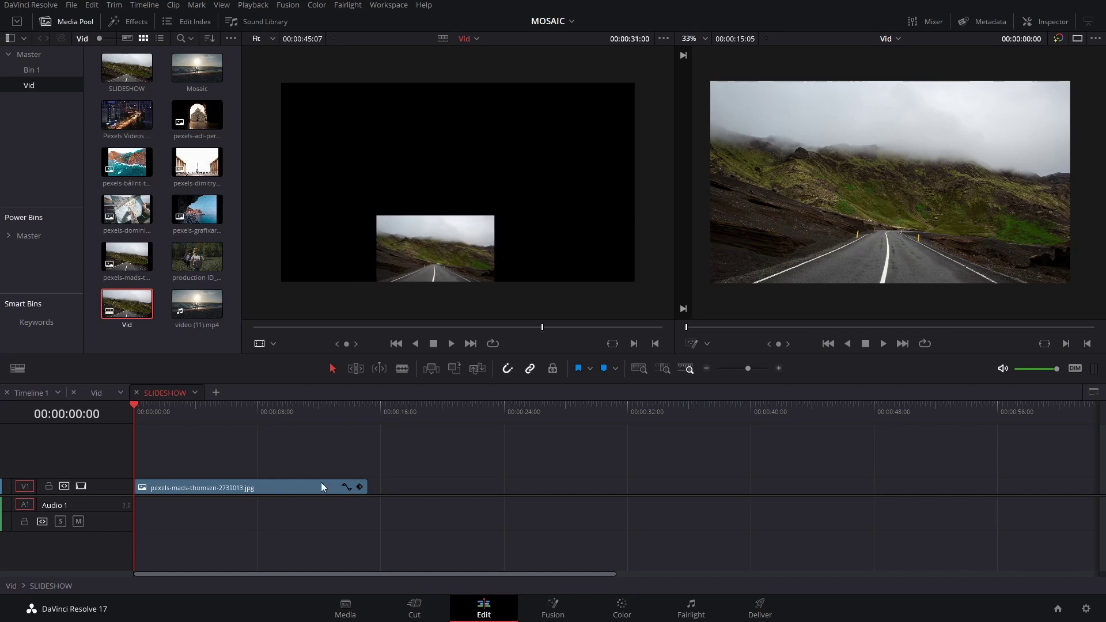
left_click(94, 395)
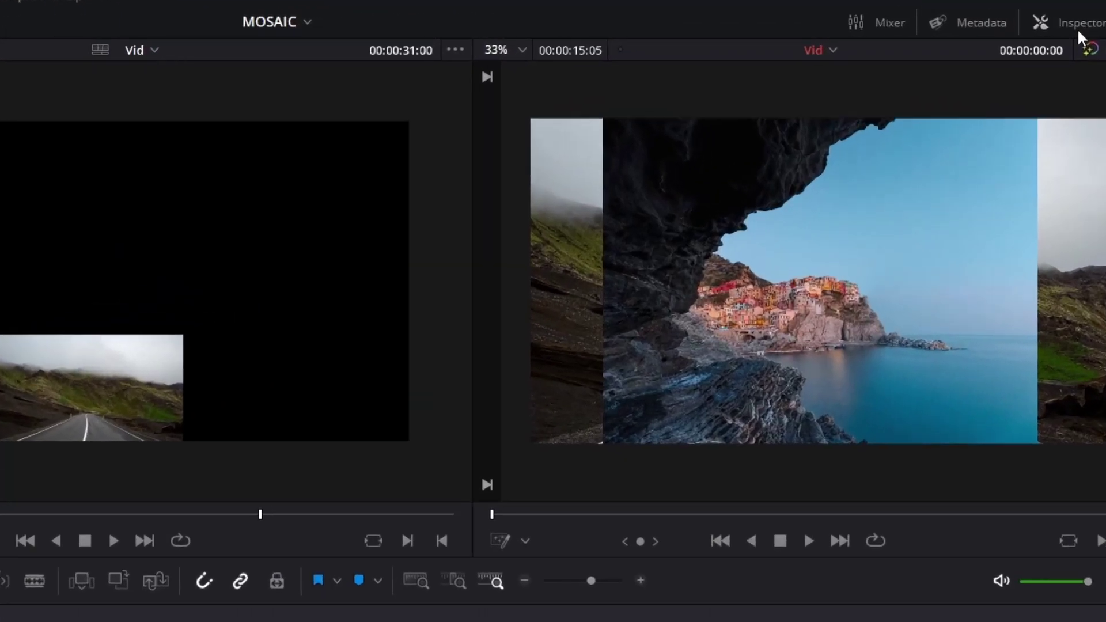
Zoom the V2 cave photo to about 1.400 and extend it to roughly 00:00:30
left_click(1054, 24)
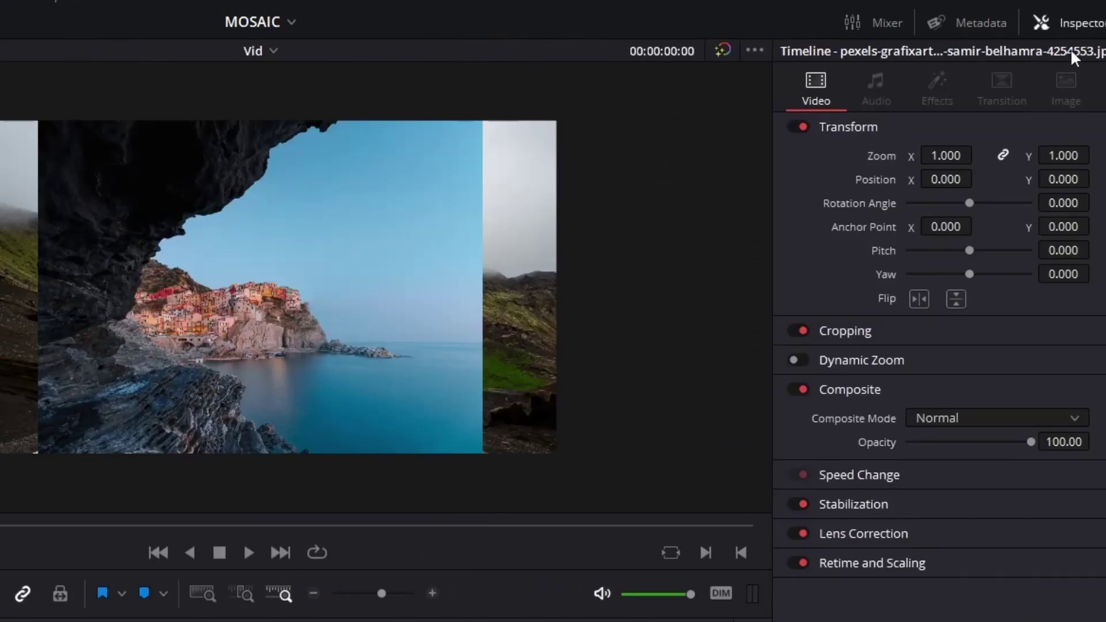
left_click_drag(936, 155, 982, 155)
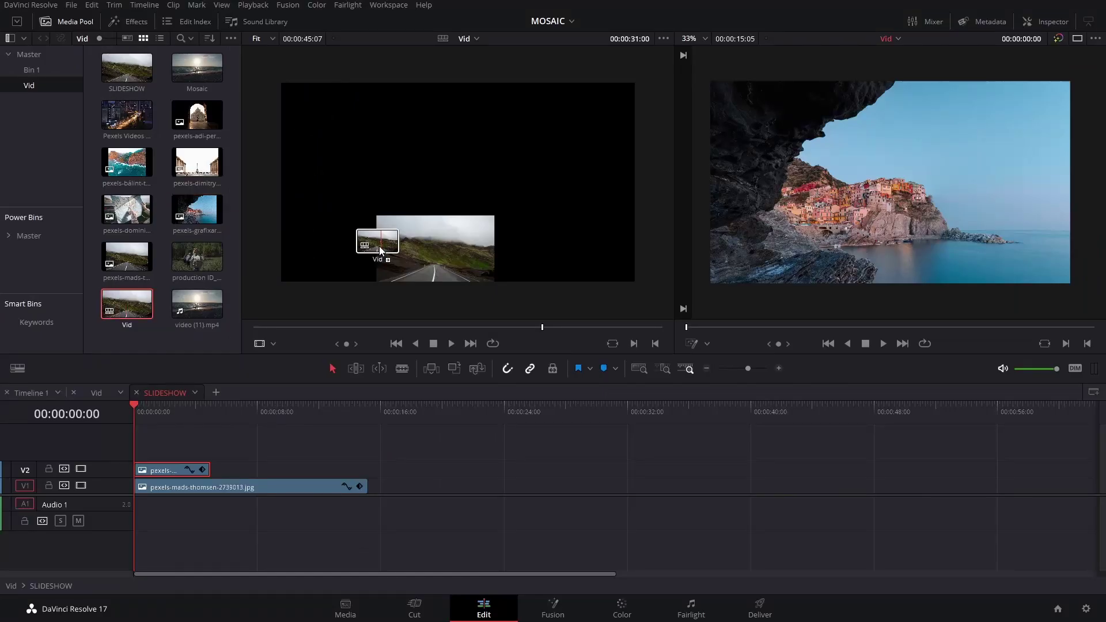
left_click_drag(379, 246, 380, 247)
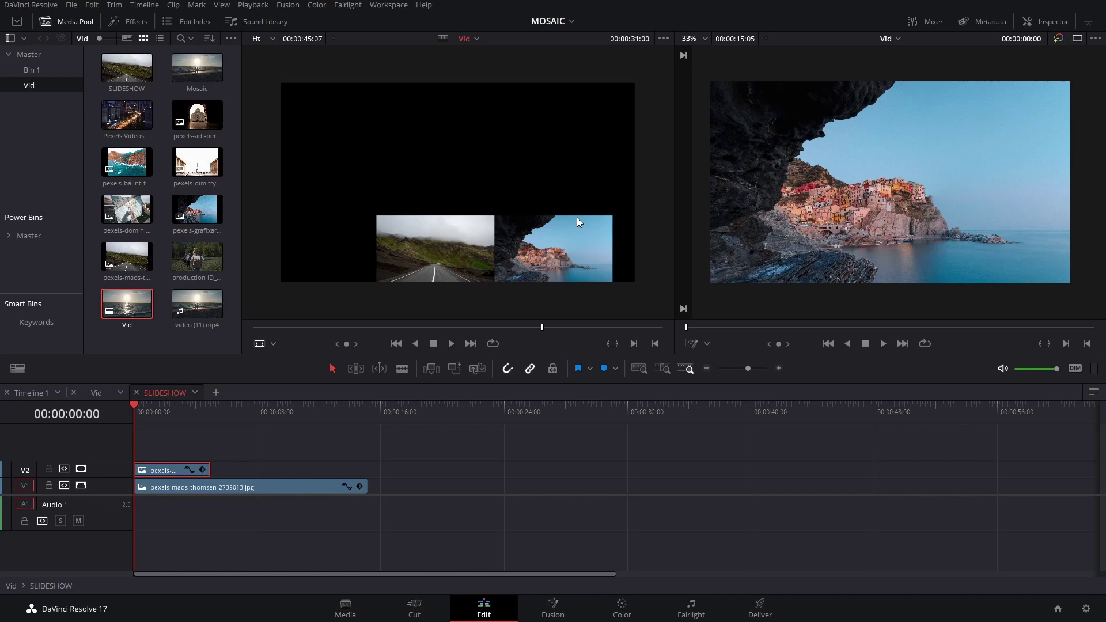
left_click(533, 328)
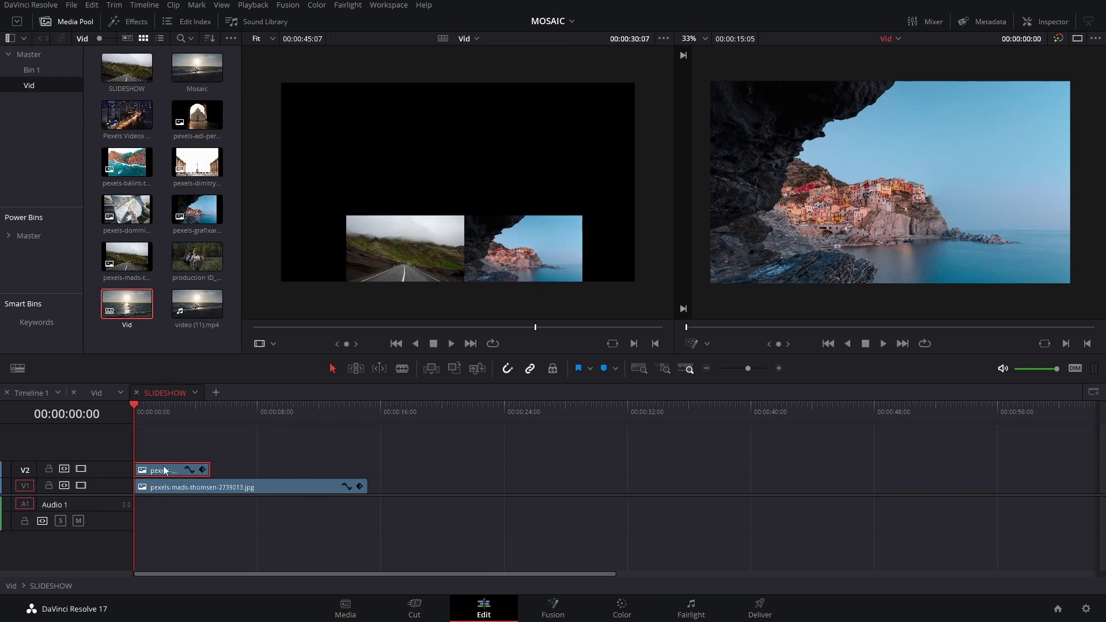
left_click_drag(209, 470, 558, 468)
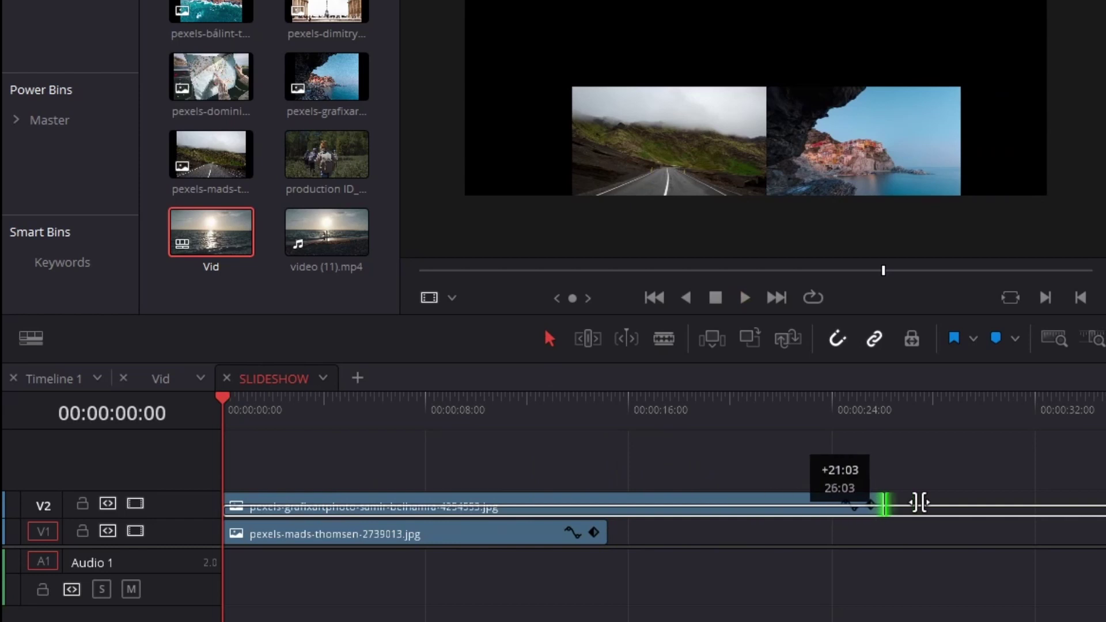
left_click_drag(920, 502, 1004, 503)
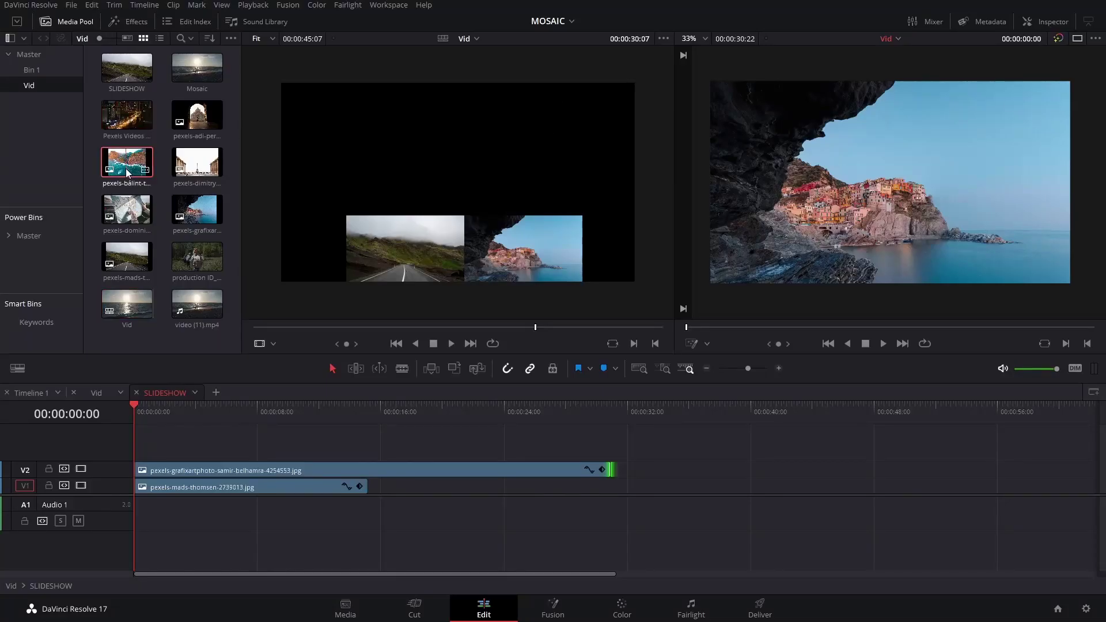
Add the pexels-bálint aerial coastline photo on V3 at zoom 1.640 and check the mosaic tiles
left_click_drag(144, 207, 132, 459)
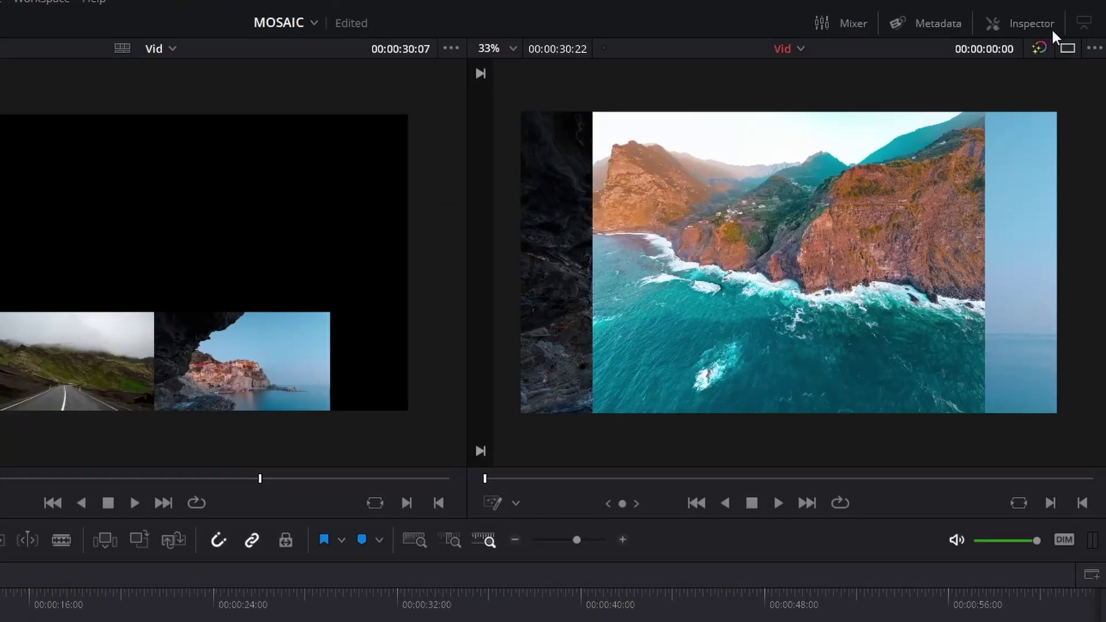
left_click(1052, 32)
left_click_drag(906, 143, 945, 143)
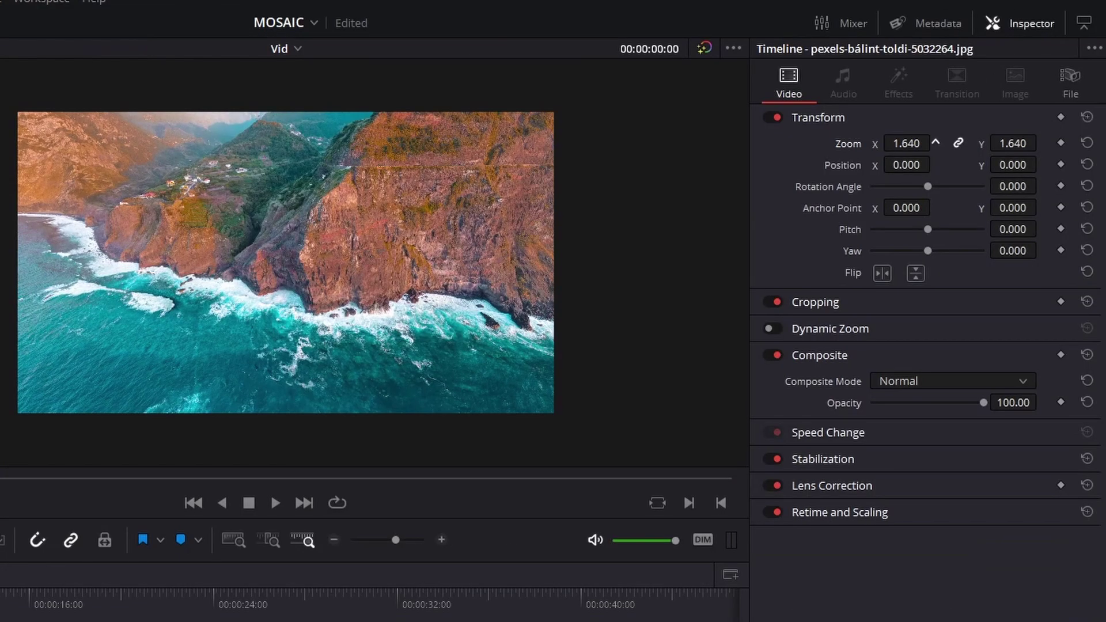
left_click(1027, 26)
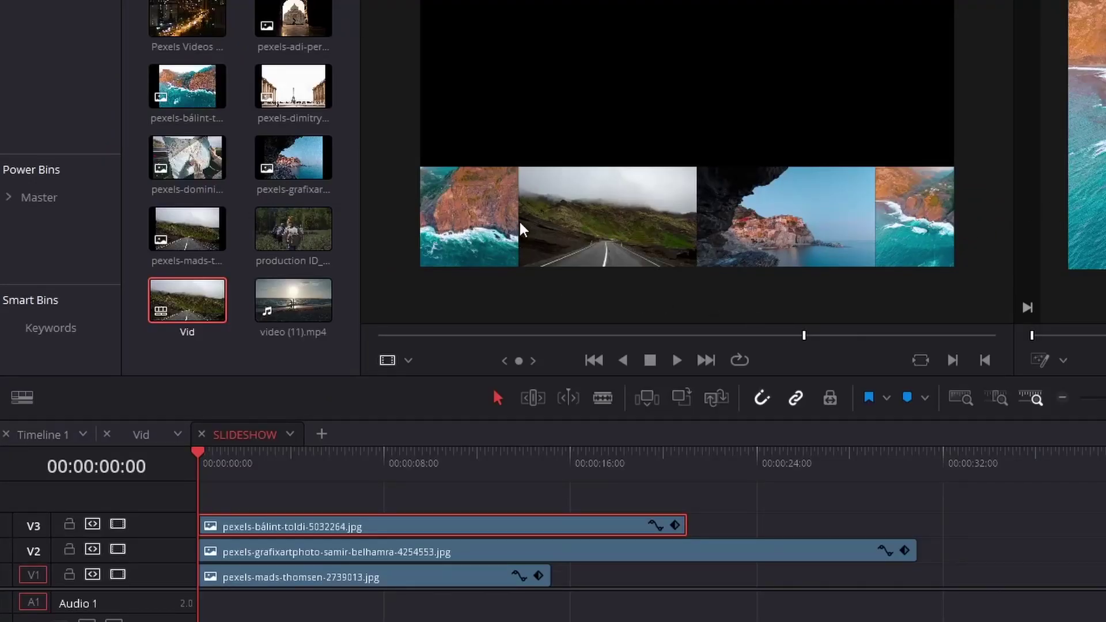
left_click(798, 336)
mouse_move(800, 339)
left_mouse_down()
mouse_move(787, 338)
mouse_move(803, 337)
left_mouse_up()
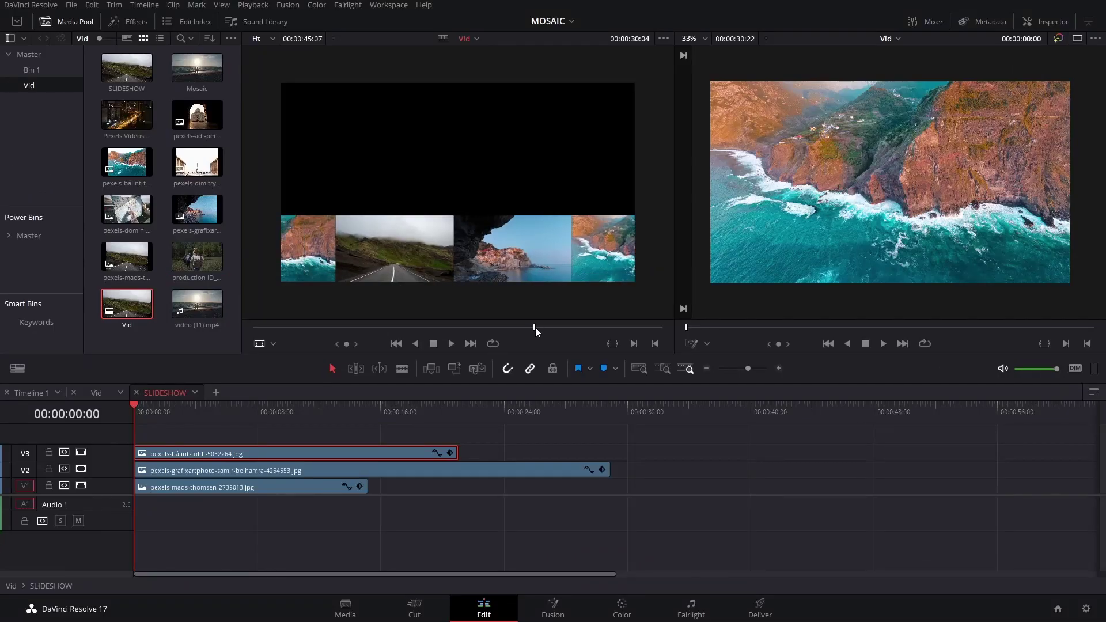
mouse_move(535, 327)
left_mouse_down()
mouse_move(556, 326)
mouse_move(523, 327)
left_mouse_up()
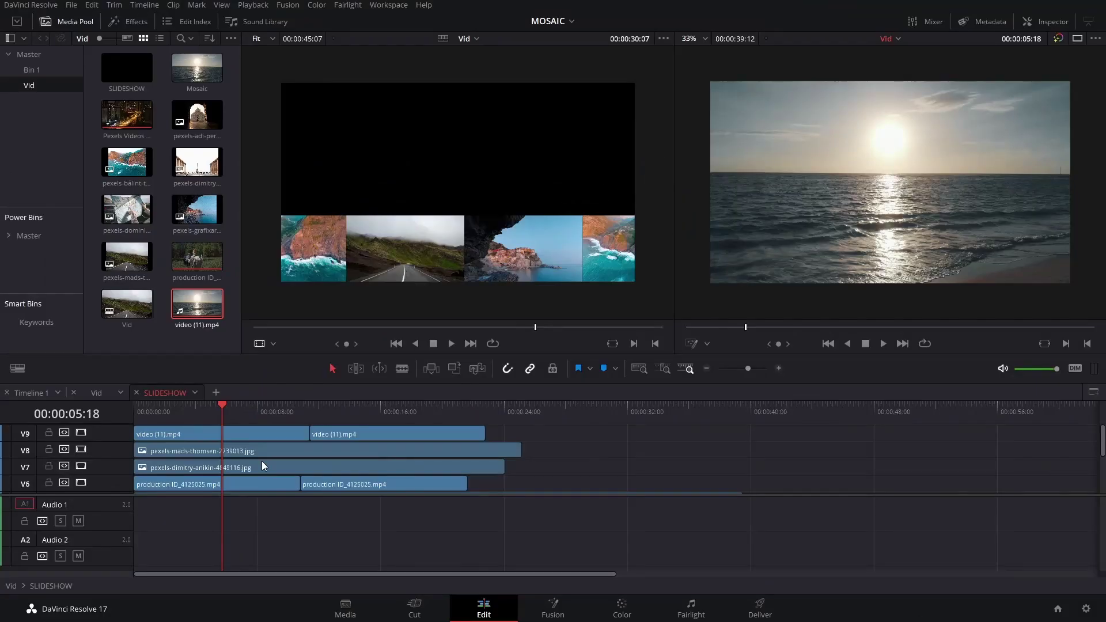
Load the Vid mosaic into the source viewer and scrub around 30 seconds to confirm every tile is filled
scroll(293, 473, "down", 2)
scroll(298, 473, "up", 5)
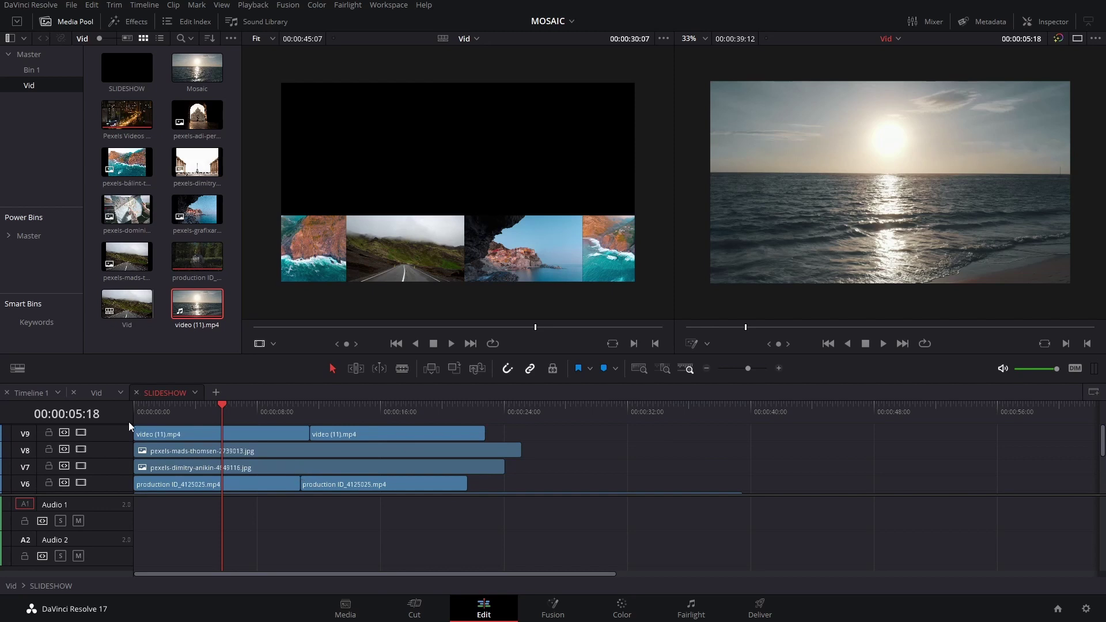
left_click_drag(134, 301, 495, 210)
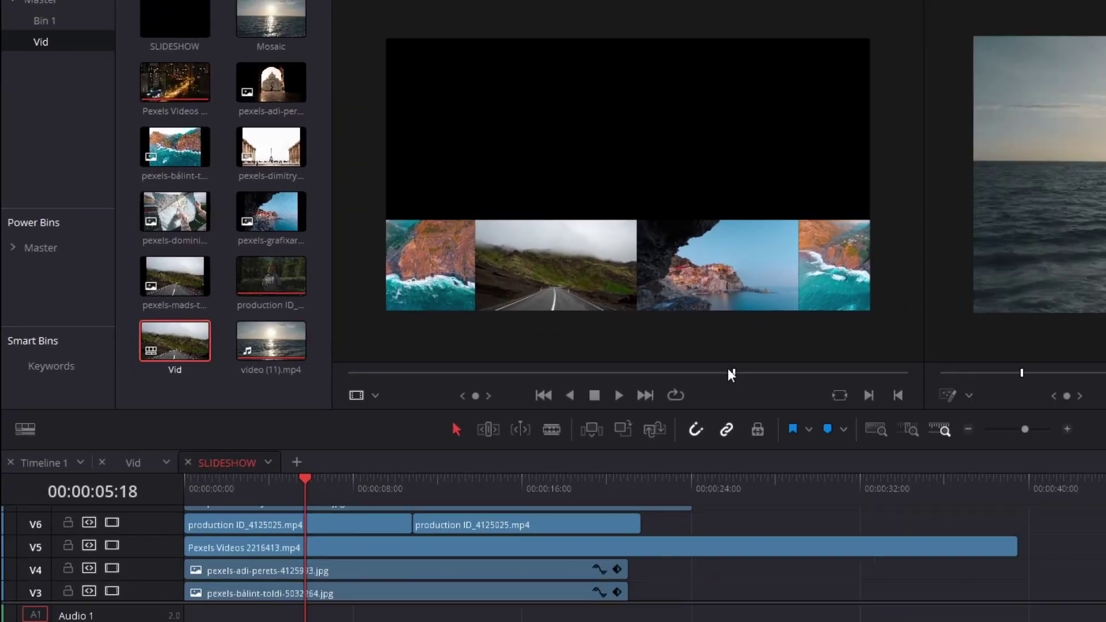
left_click_drag(883, 406, 892, 410)
left_click_drag(527, 327, 531, 327)
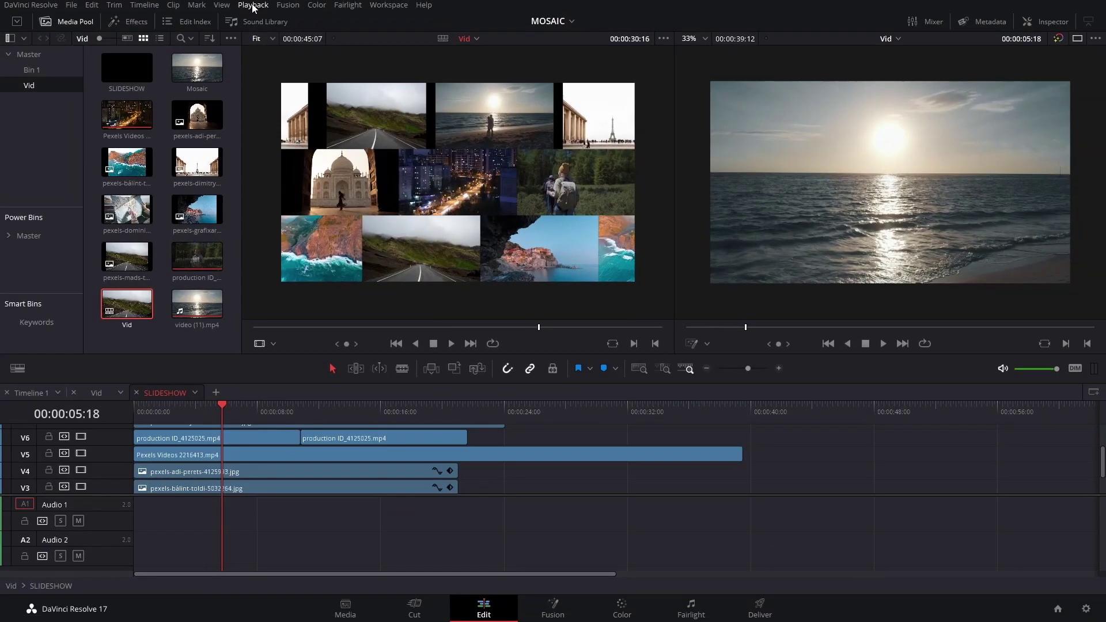
left_click(247, 6)
mouse_move(286, 6)
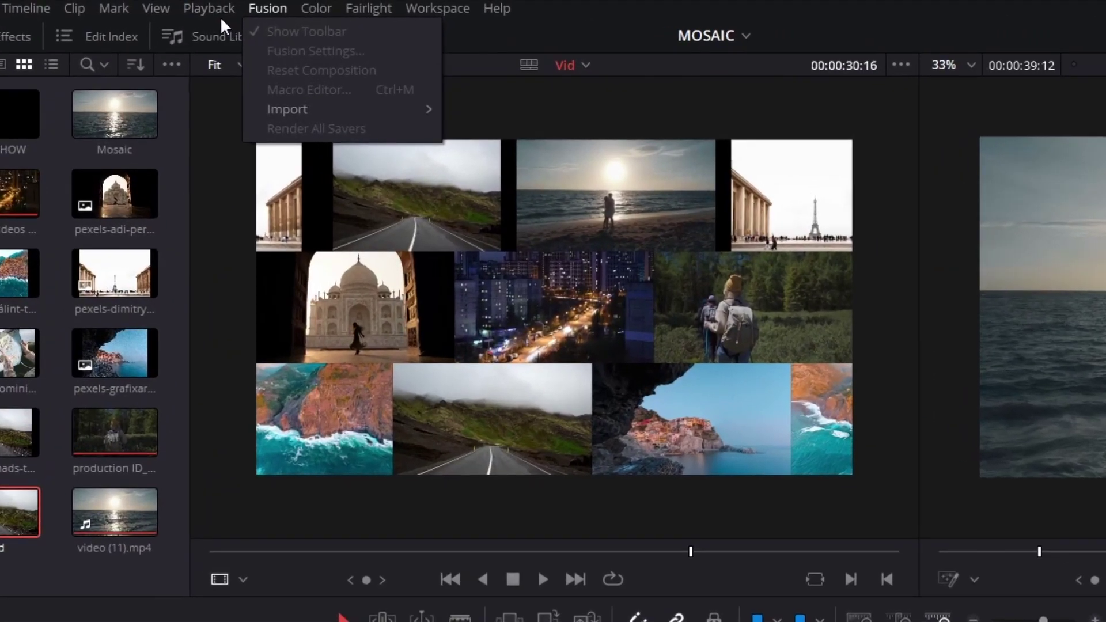
mouse_move(203, 15)
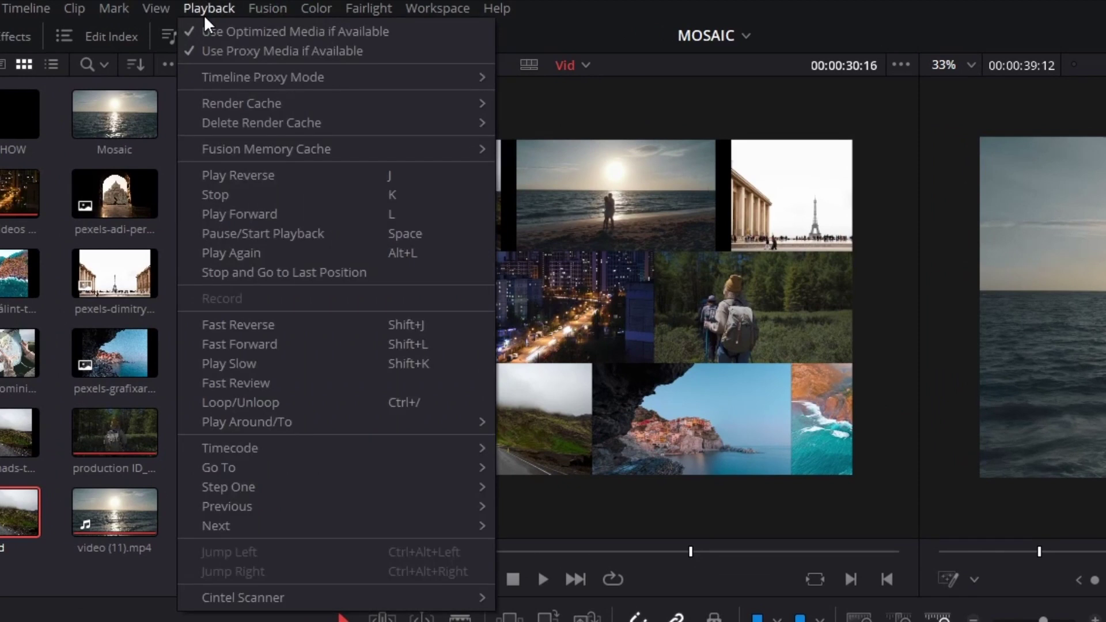
mouse_move(258, 78)
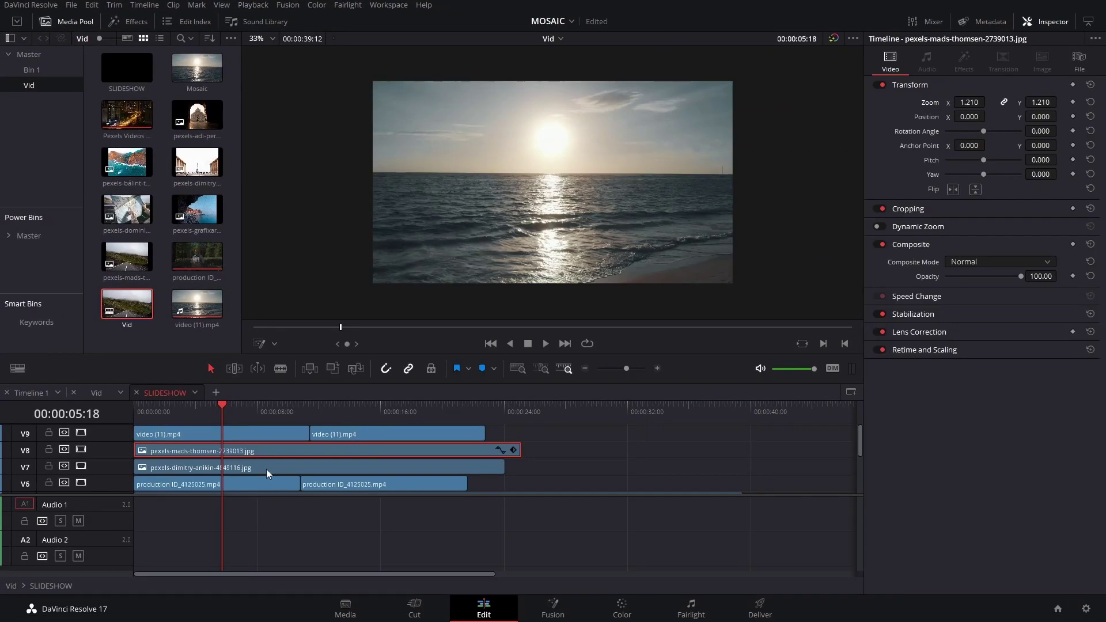
left_click(266, 467)
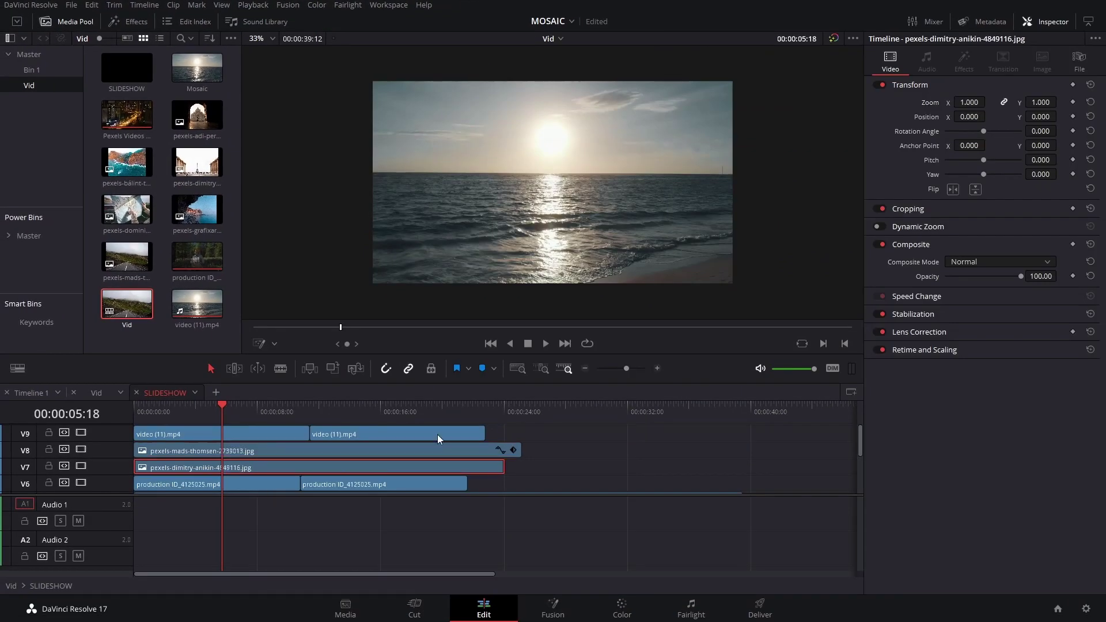
left_click(1045, 25)
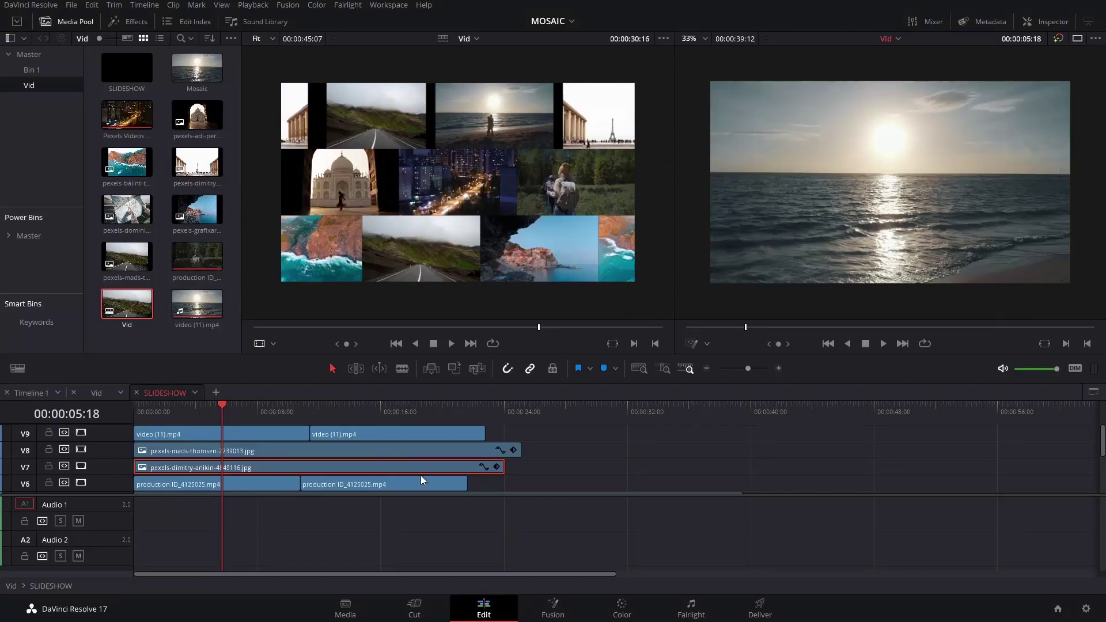
scroll(322, 479, "down", 2)
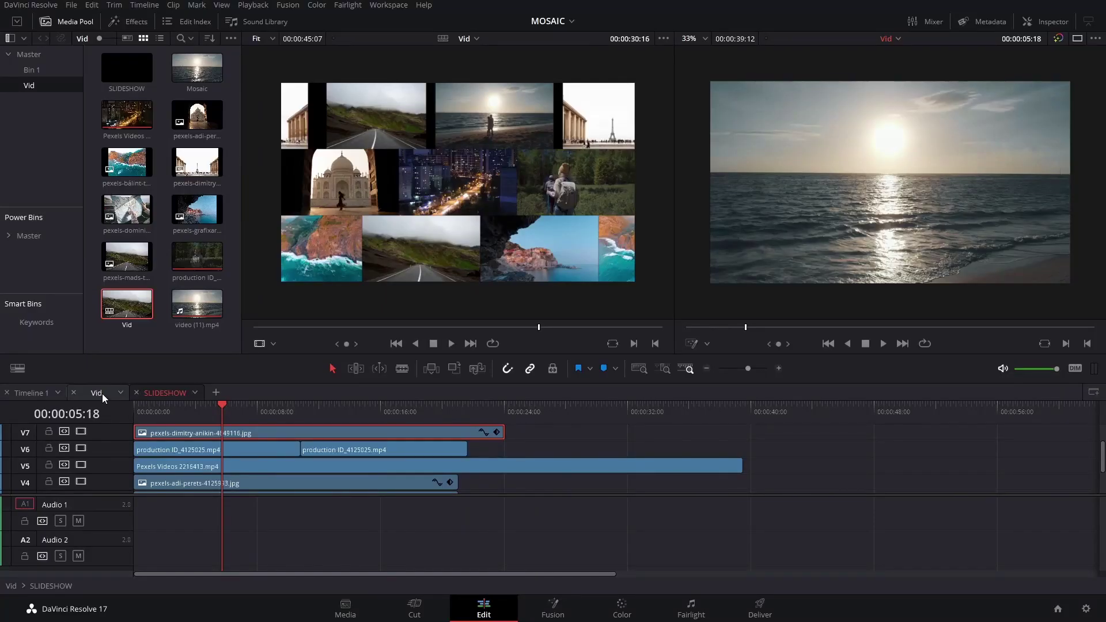
On the Vid timeline, select SLIDESHOW and expand the SUALVI Mosaic Tool's Camera Position controls in the Inspector
left_click(102, 393)
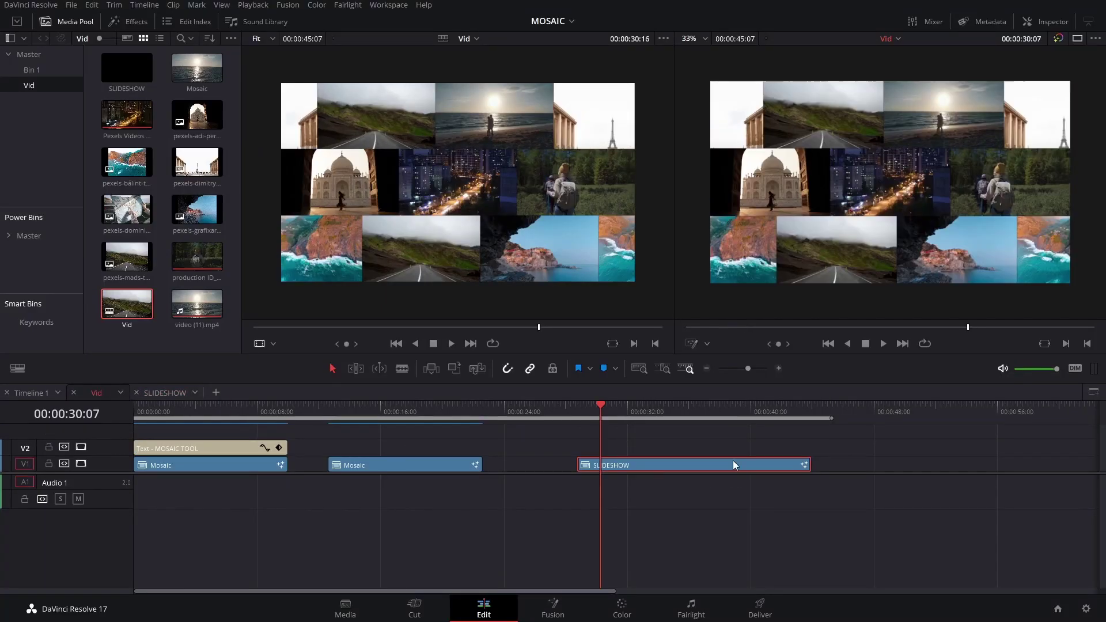
scroll(714, 463, "right", 3)
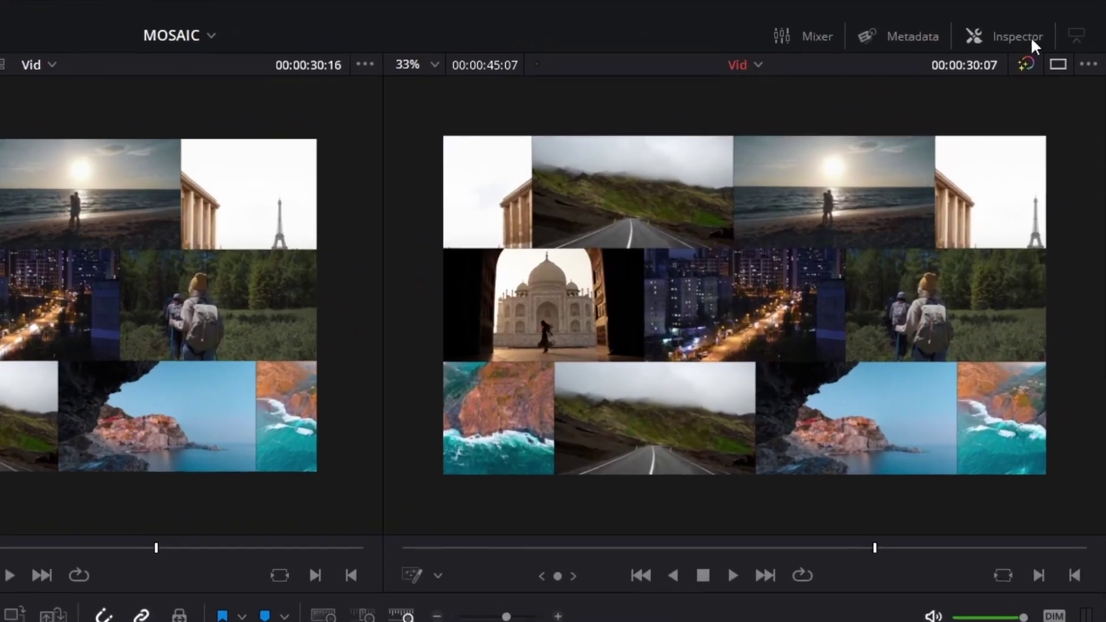
left_click(1031, 36)
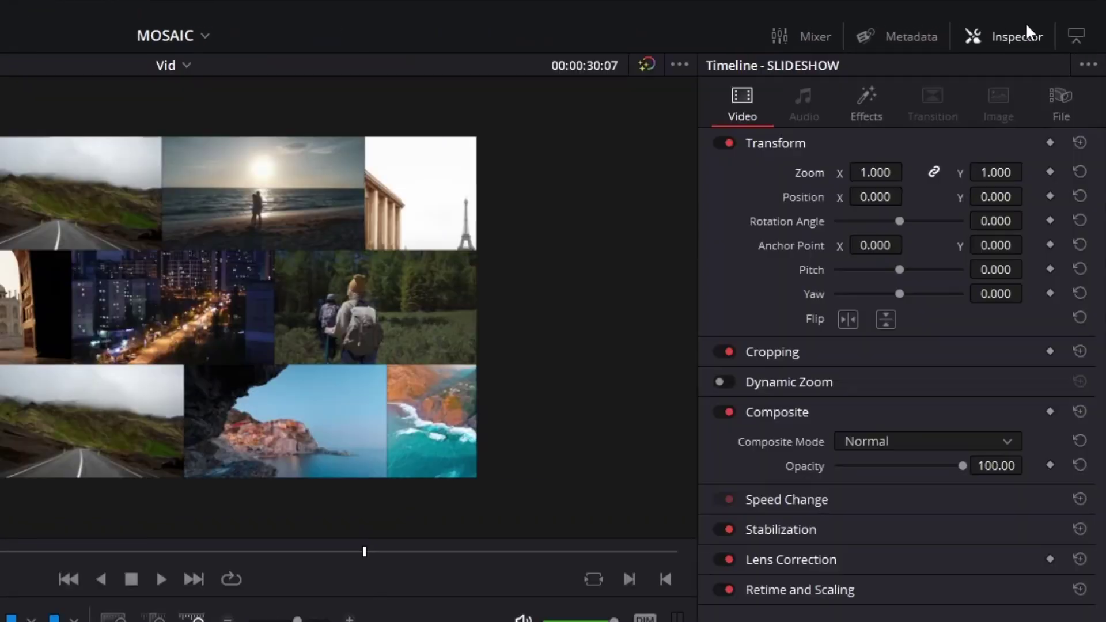
left_click(879, 110)
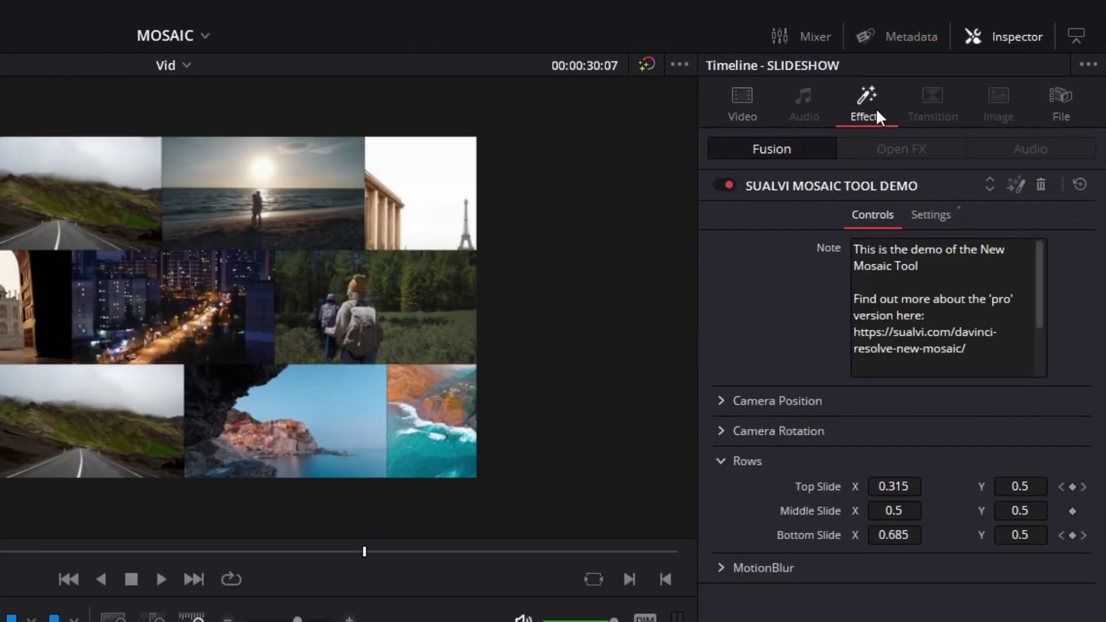
left_click(722, 408)
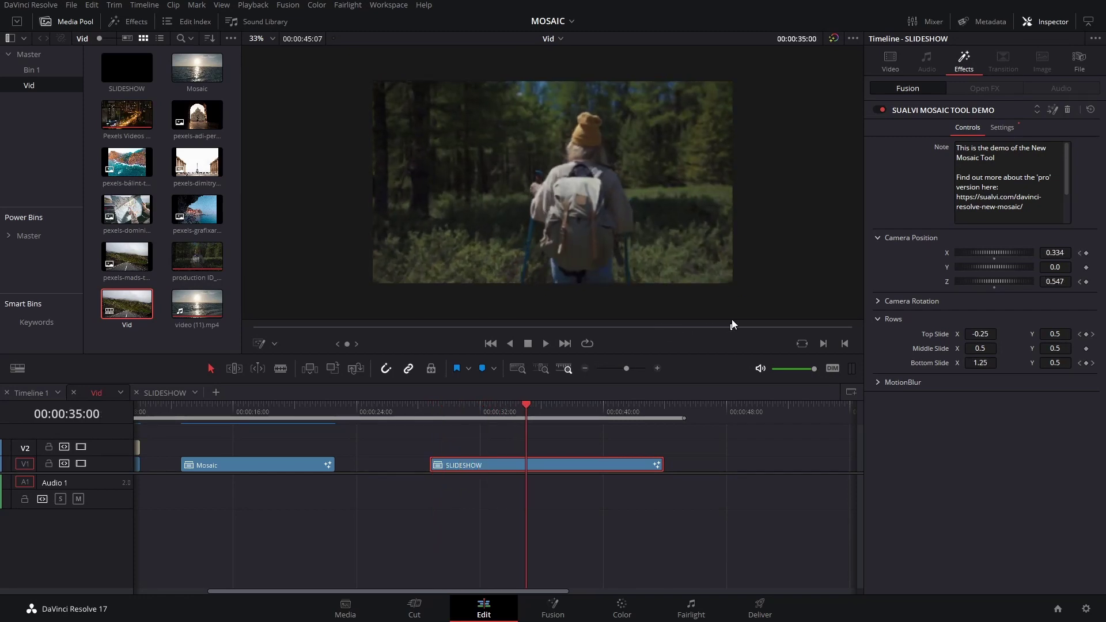
At about 00:00:37, set the mosaic Camera Rotation Y value to 19.2
mouse_move(552, 414)
left_mouse_down()
mouse_move(539, 414)
mouse_move(560, 409)
left_mouse_up()
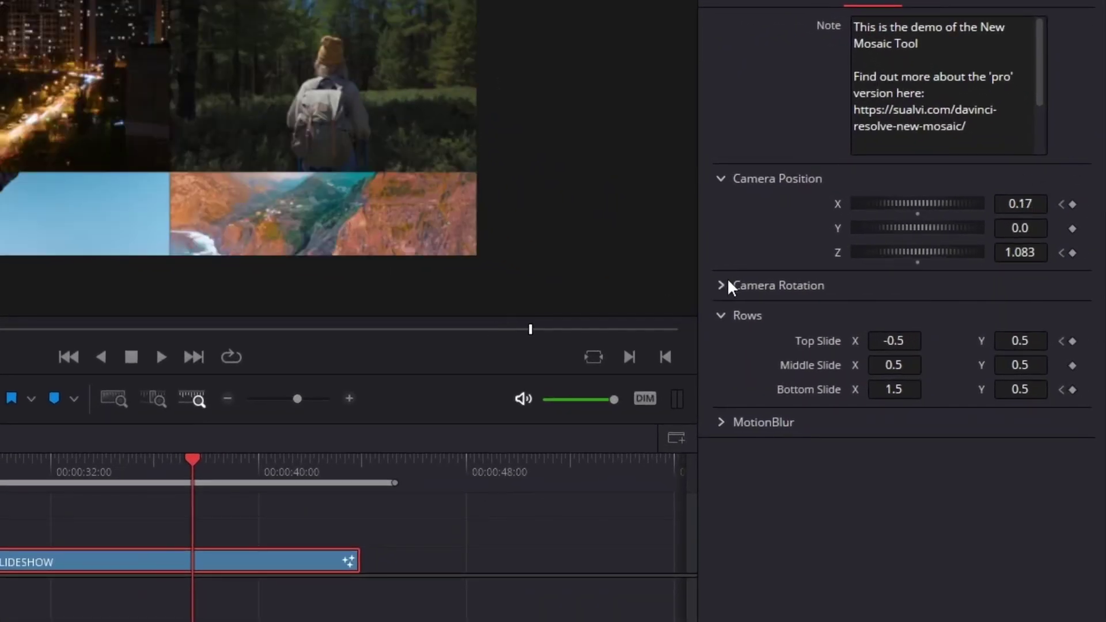
left_click(721, 284)
left_click_drag(957, 333, 930, 336)
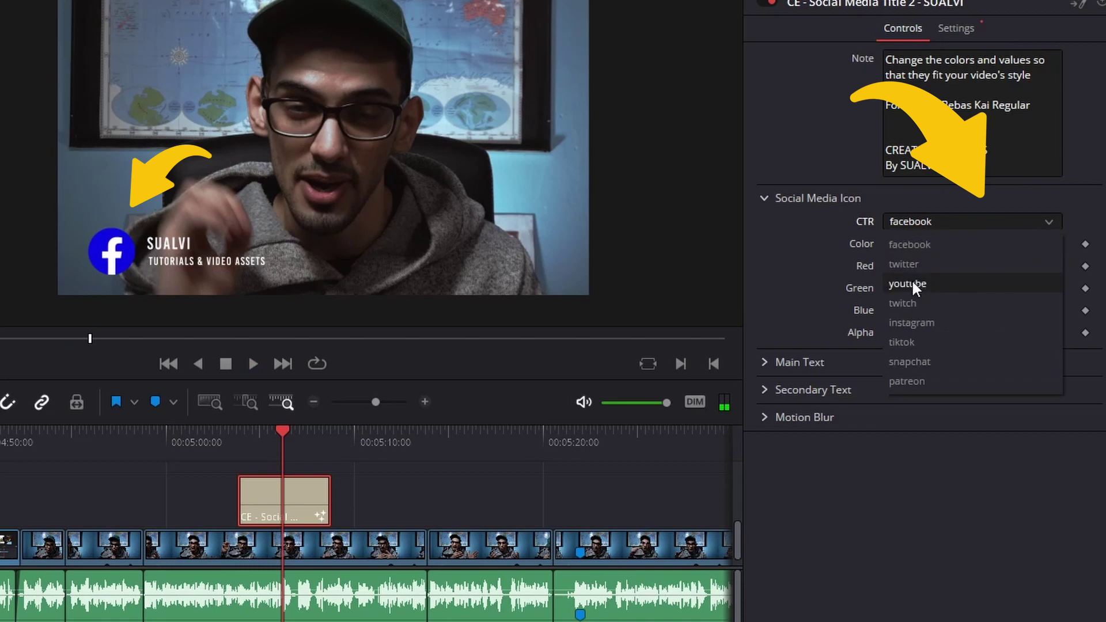
Set the social media title's CTR icon dropdown to youtube
left_click(923, 223)
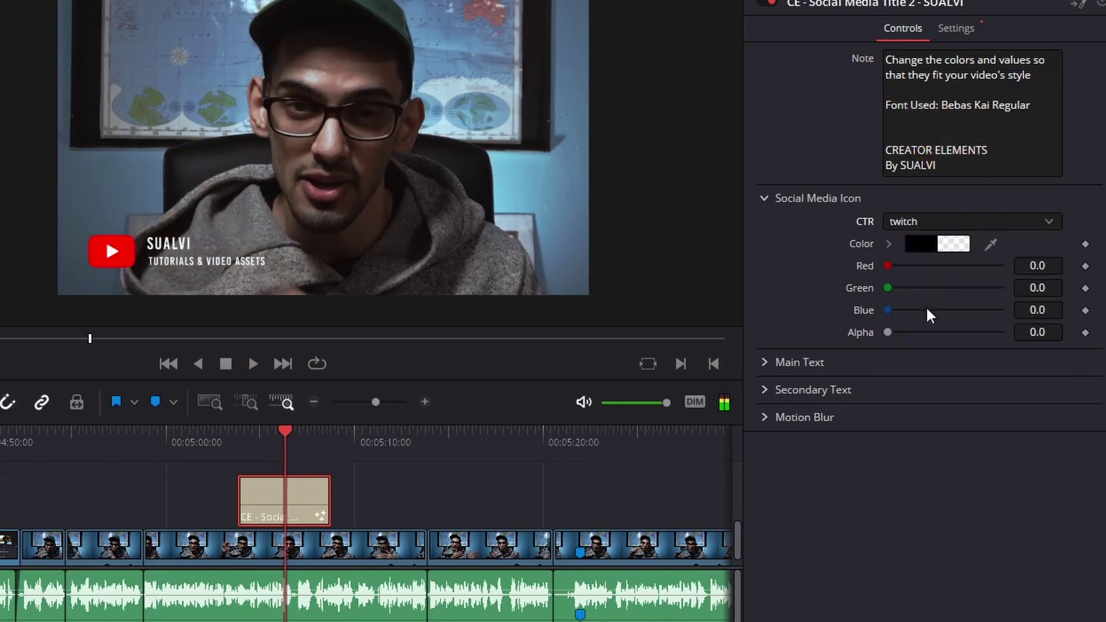